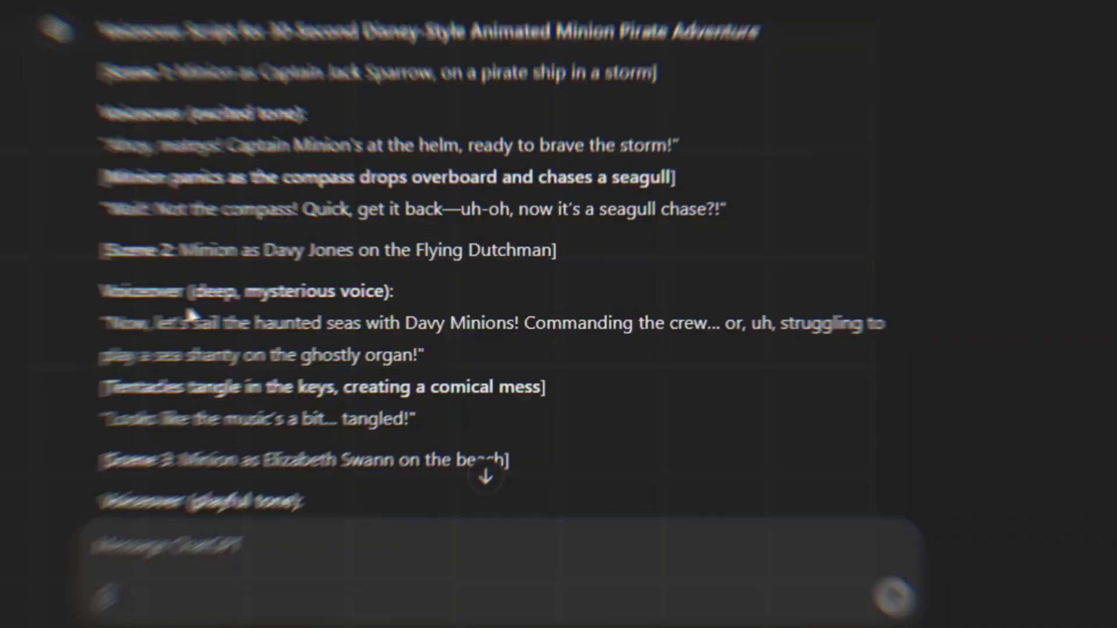
scroll(191, 315, "down", 15)
scroll(191, 298, "up", 20)
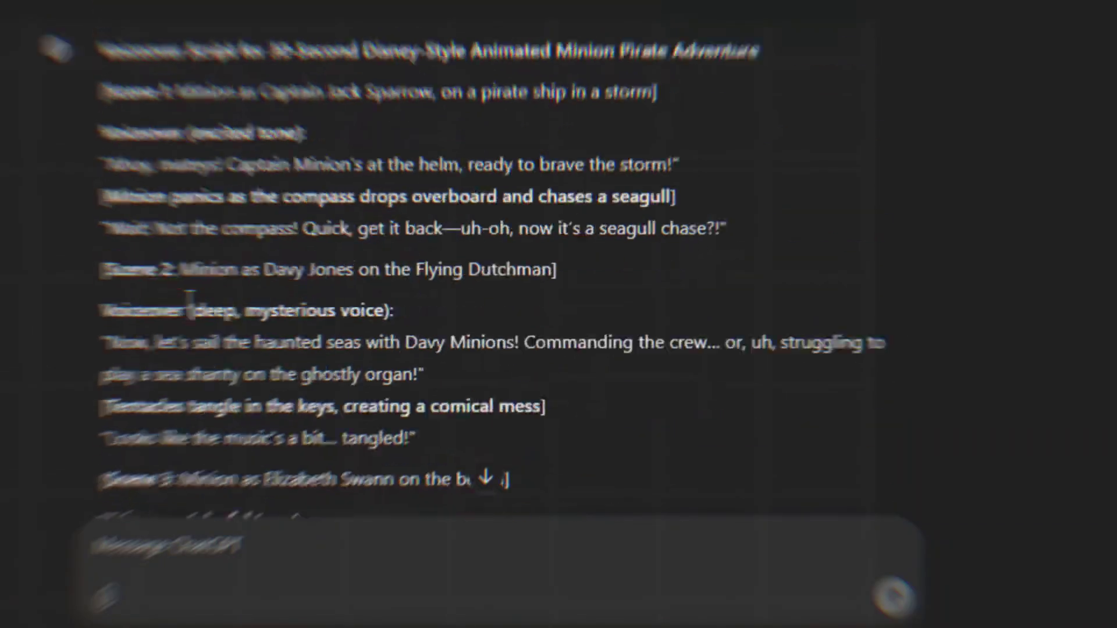
scroll(191, 299, "up", 10)
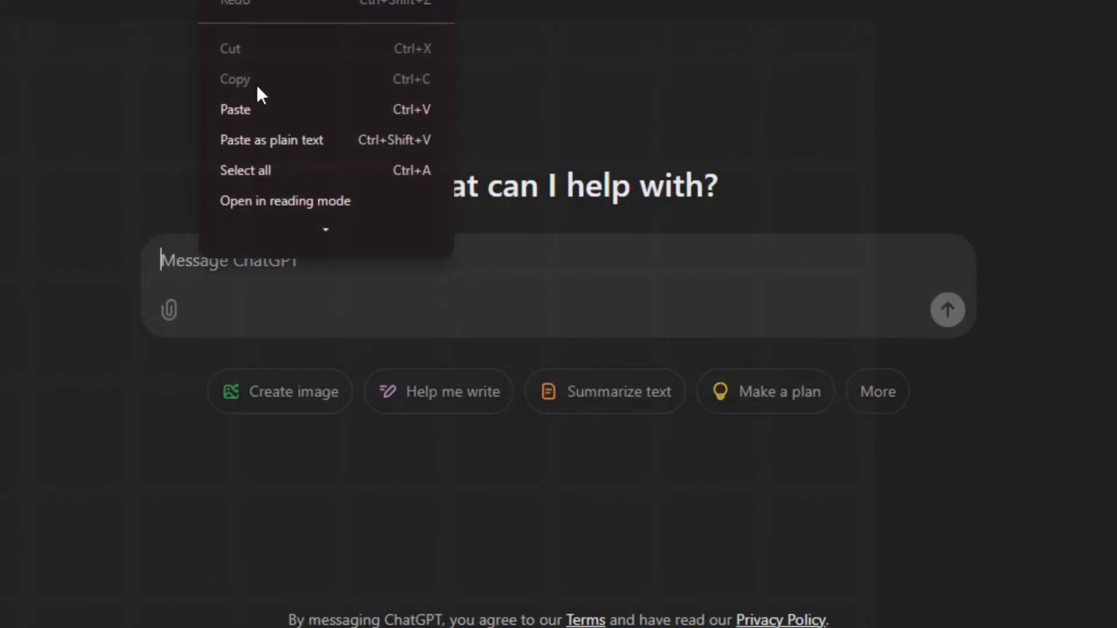
Submit the copied request for 5 image prompts and video animation prompts of a minion styled as Pirates of the Caribbean characters
left_click(257, 111)
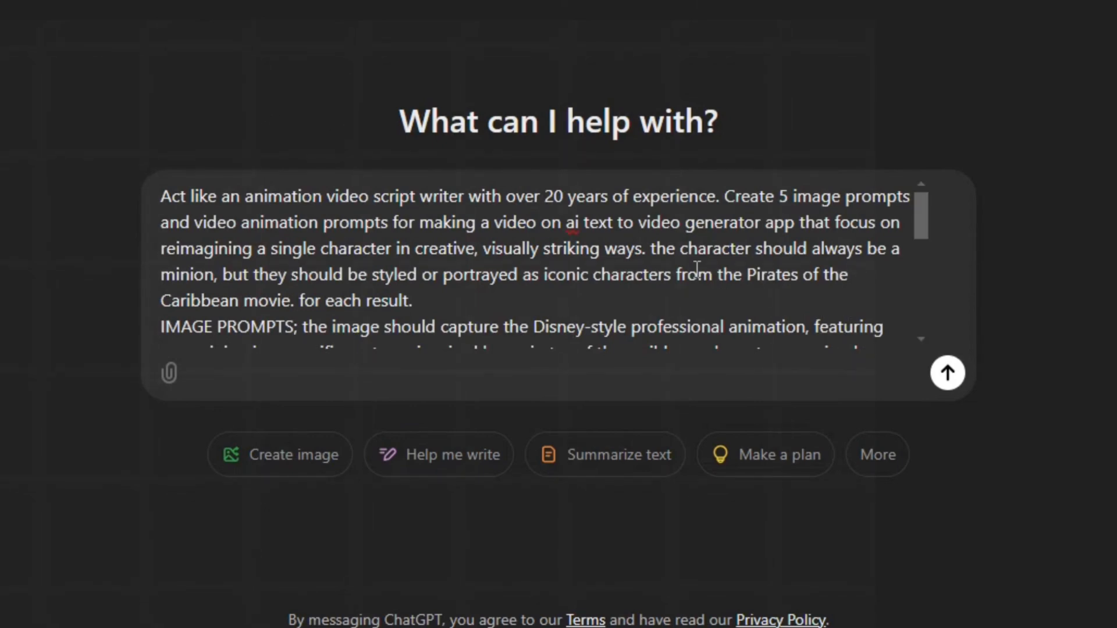
scroll(696, 271, "down", 10)
scroll(696, 200, "up", 10)
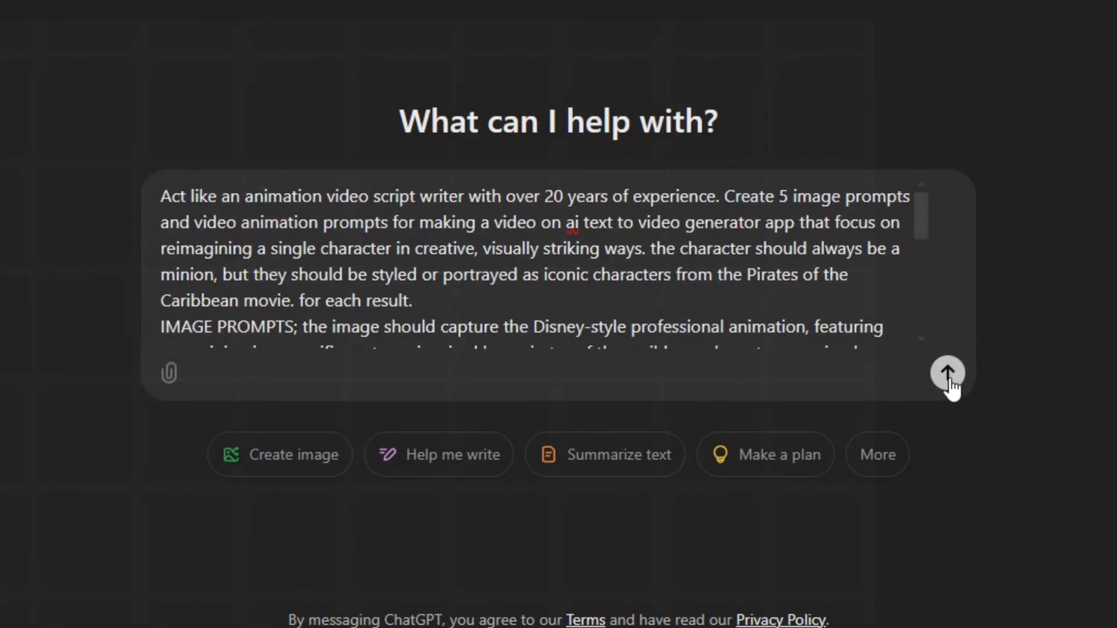
left_click(948, 375)
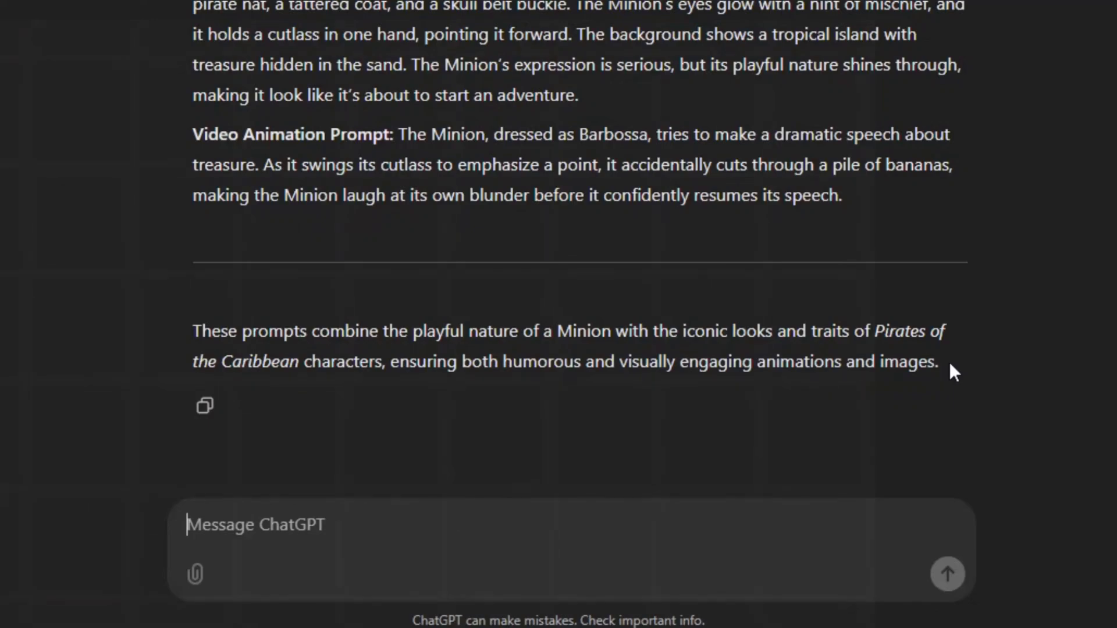
scroll(955, 332, "up", 6)
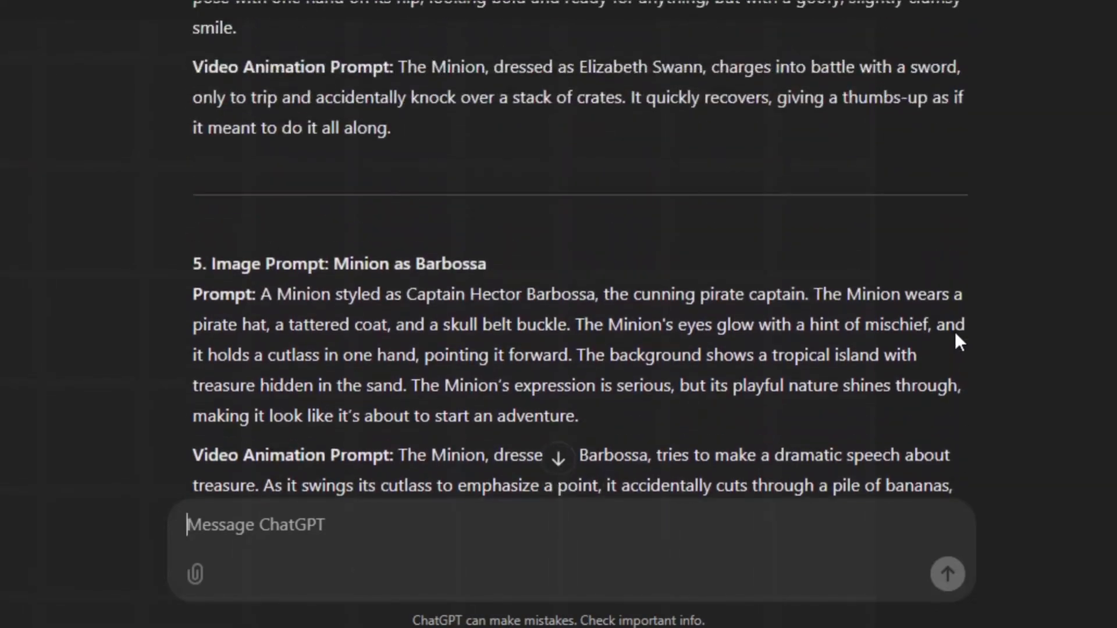
scroll(954, 331, "up", 5)
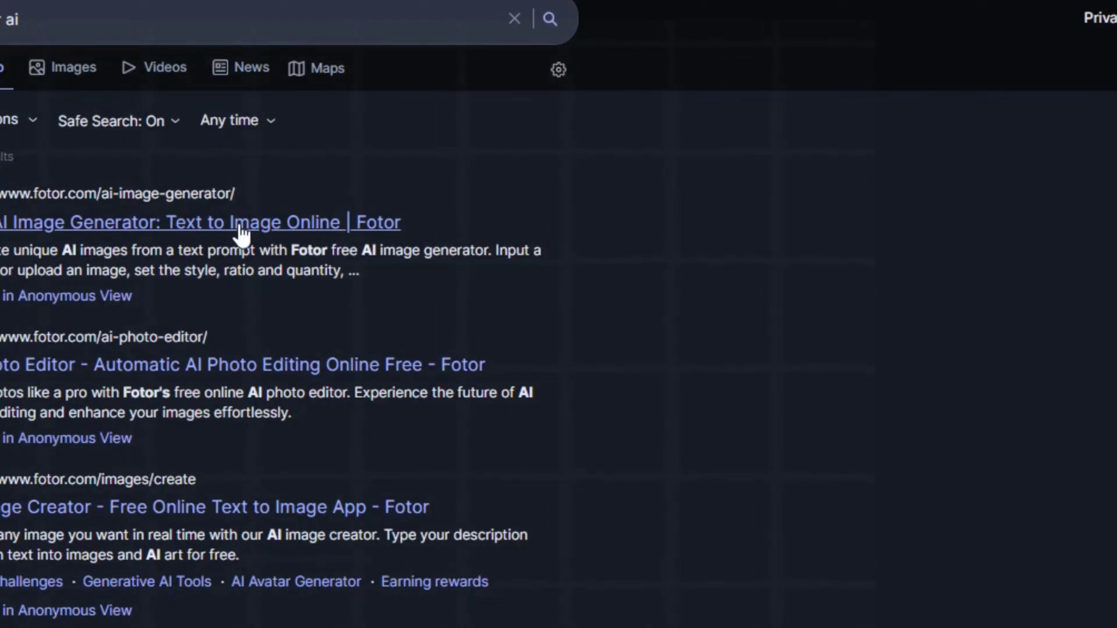
Open Fotor's free AI Image Generator page from the web search results
left_click(241, 225)
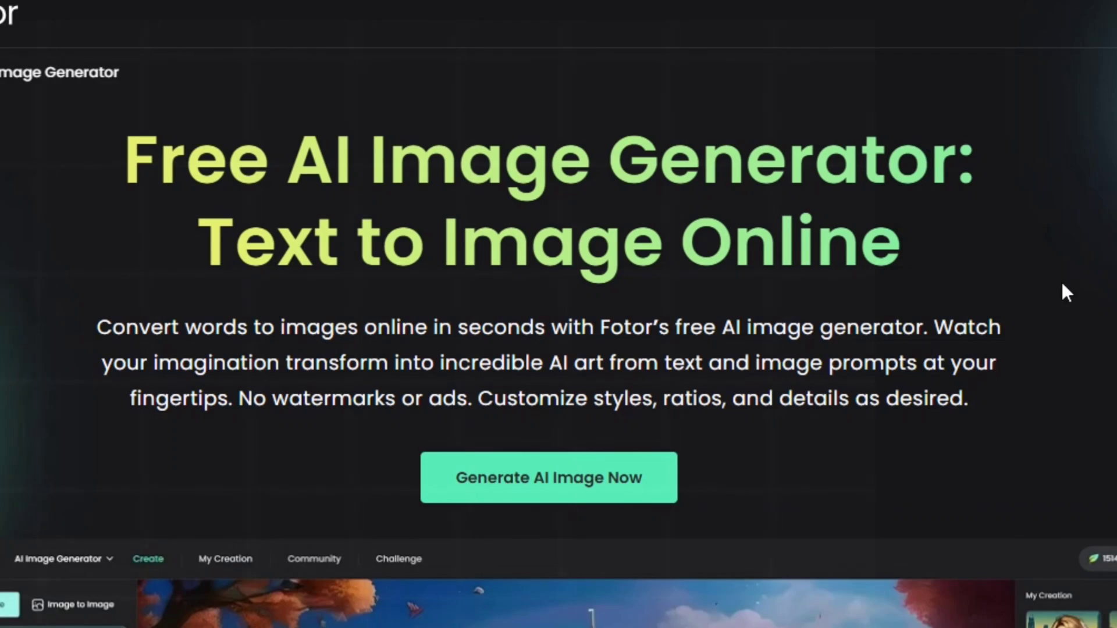
scroll(1059, 280, "down", 6)
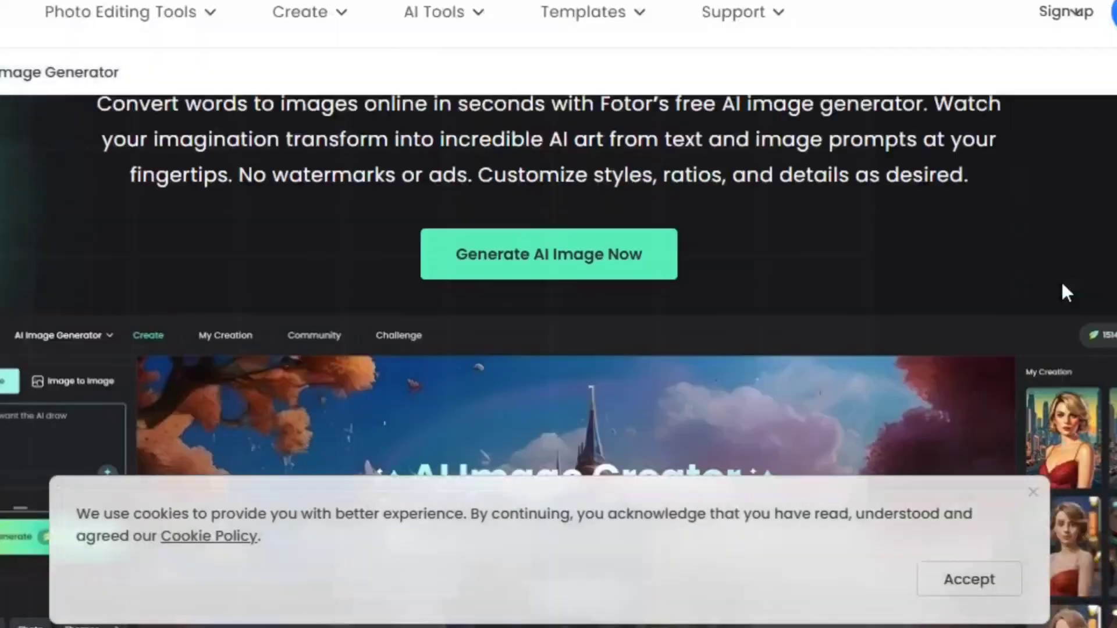
scroll(1060, 280, "up", 4)
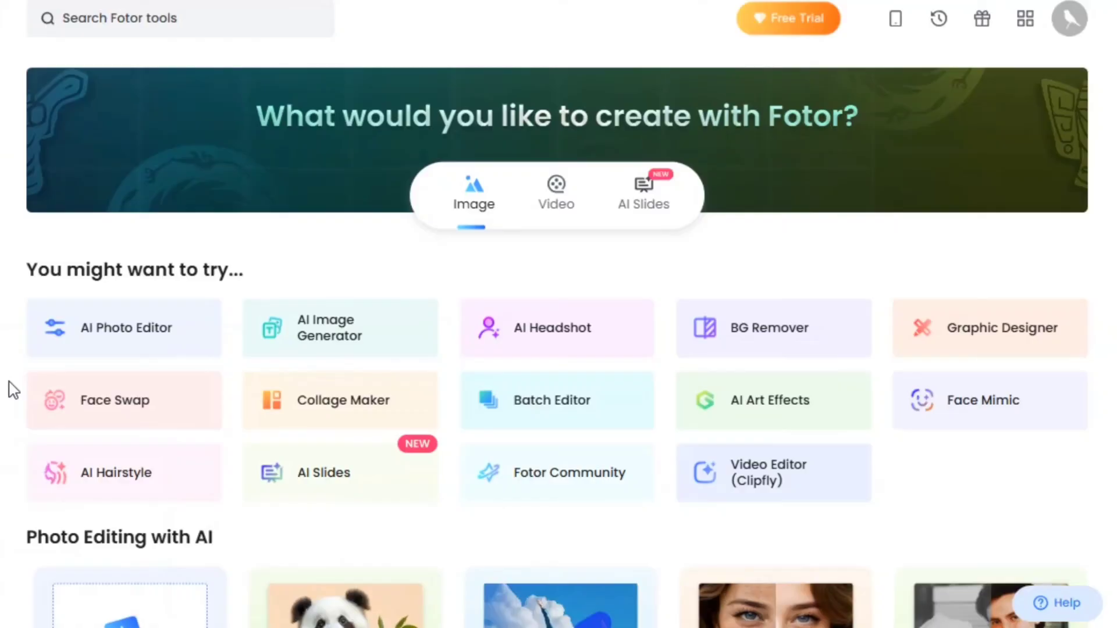
Look through the tool categories, recent images and inspiration sections on Fotor's home page
scroll(12, 390, "down", 7)
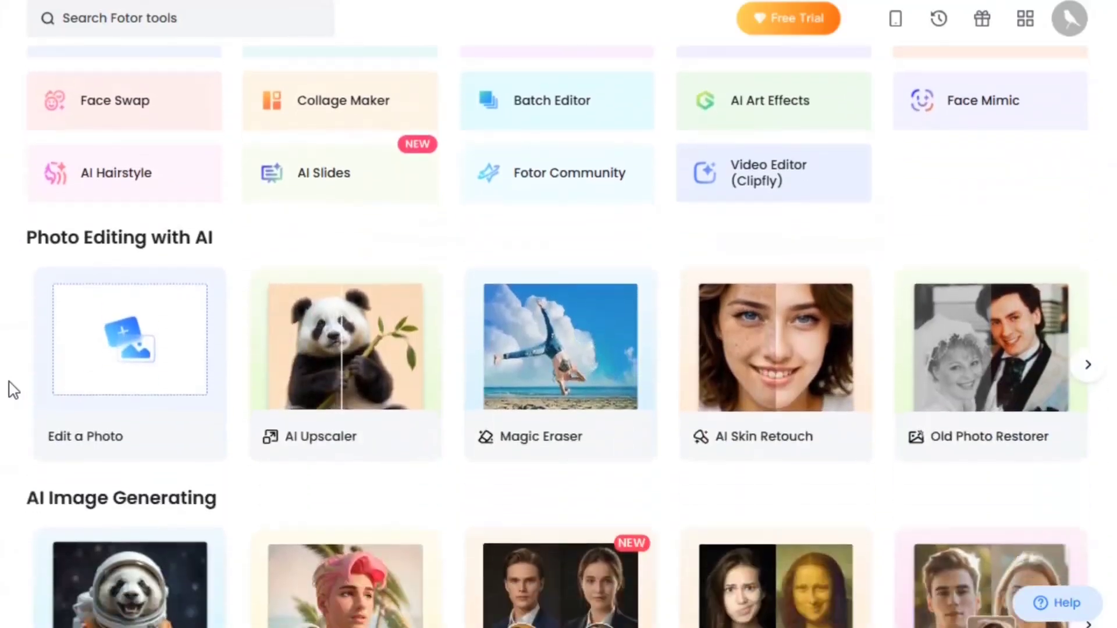
scroll(13, 390, "down", 10)
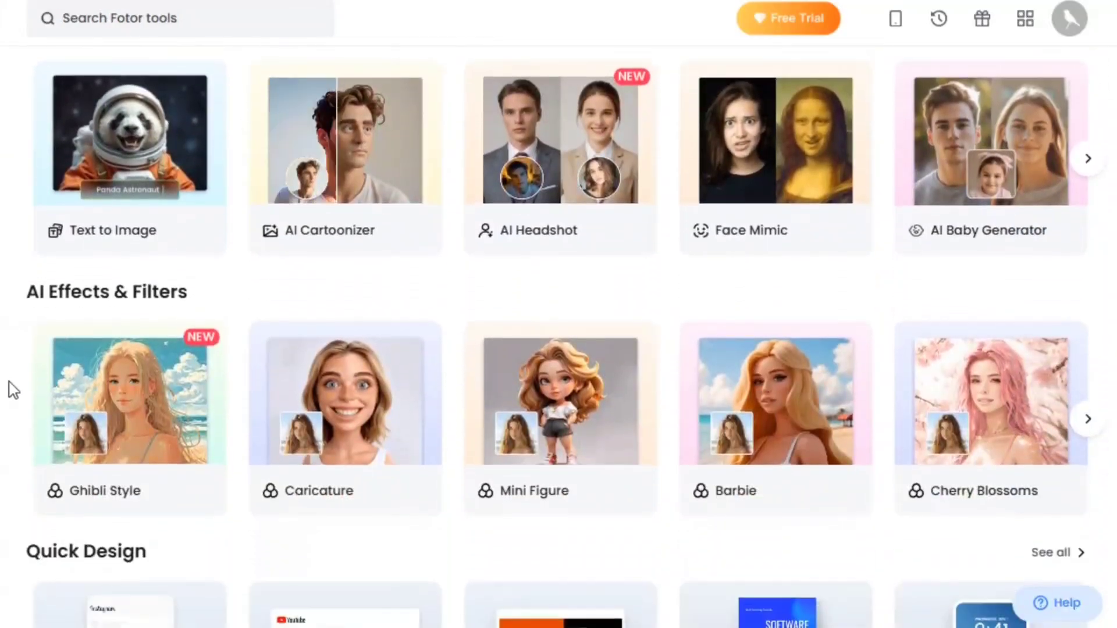
scroll(12, 389, "down", 10)
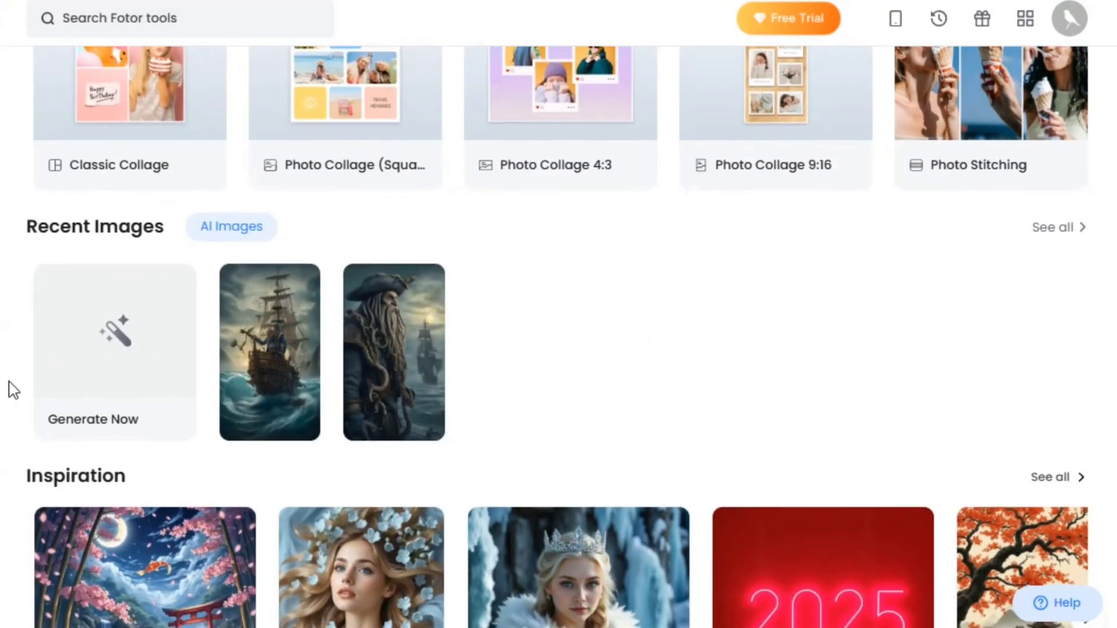
scroll(13, 390, "down", 8)
scroll(13, 390, "down", 5)
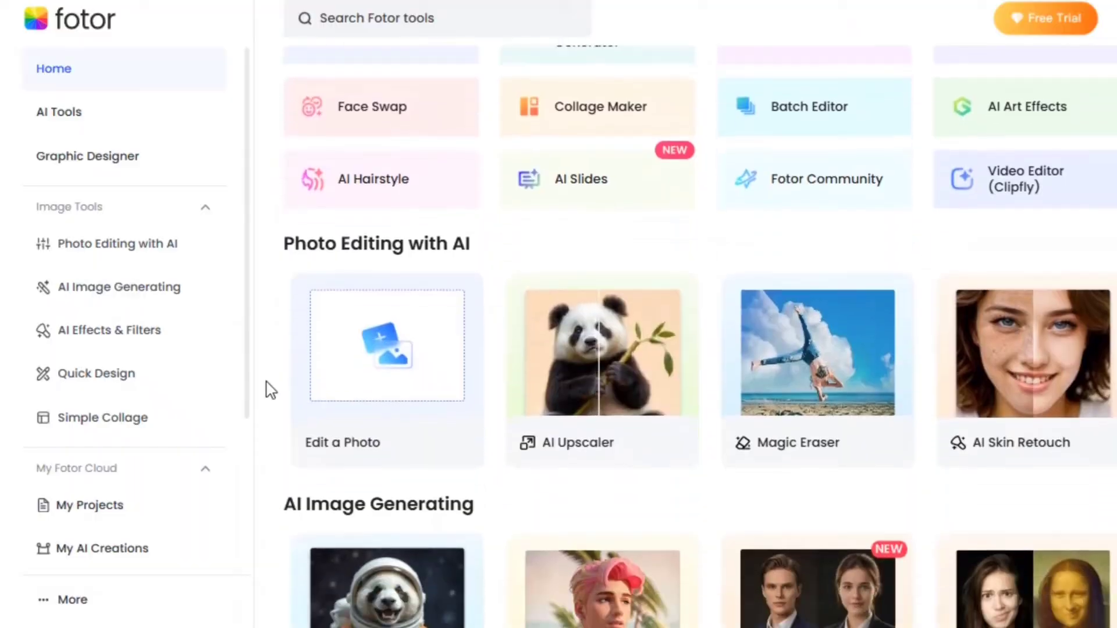
scroll(267, 387, "down", 1)
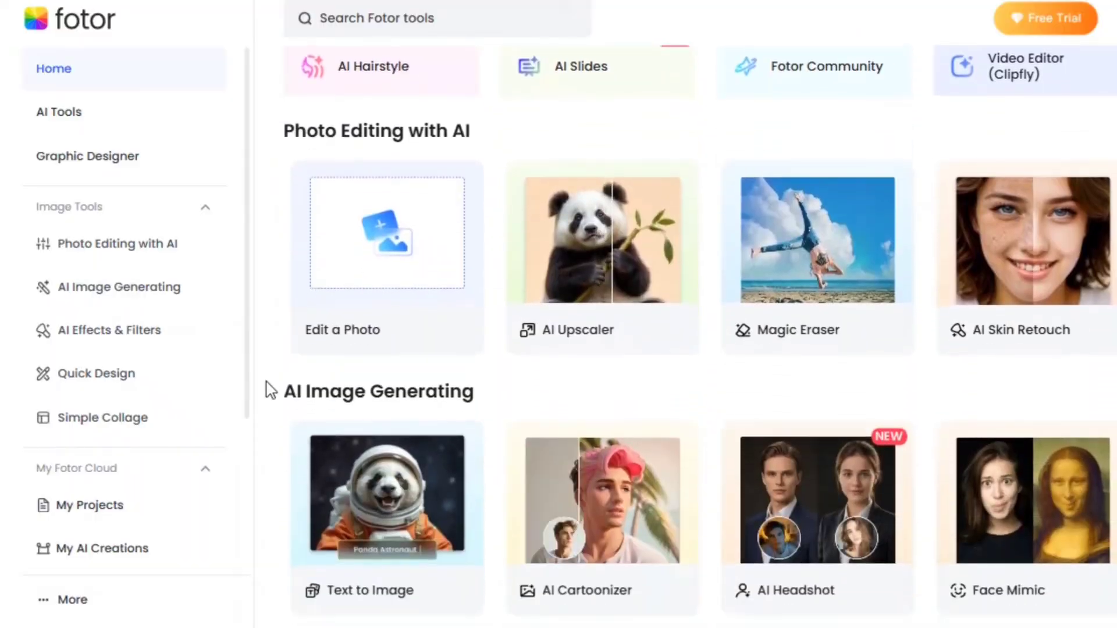
scroll(267, 387, "up", 5)
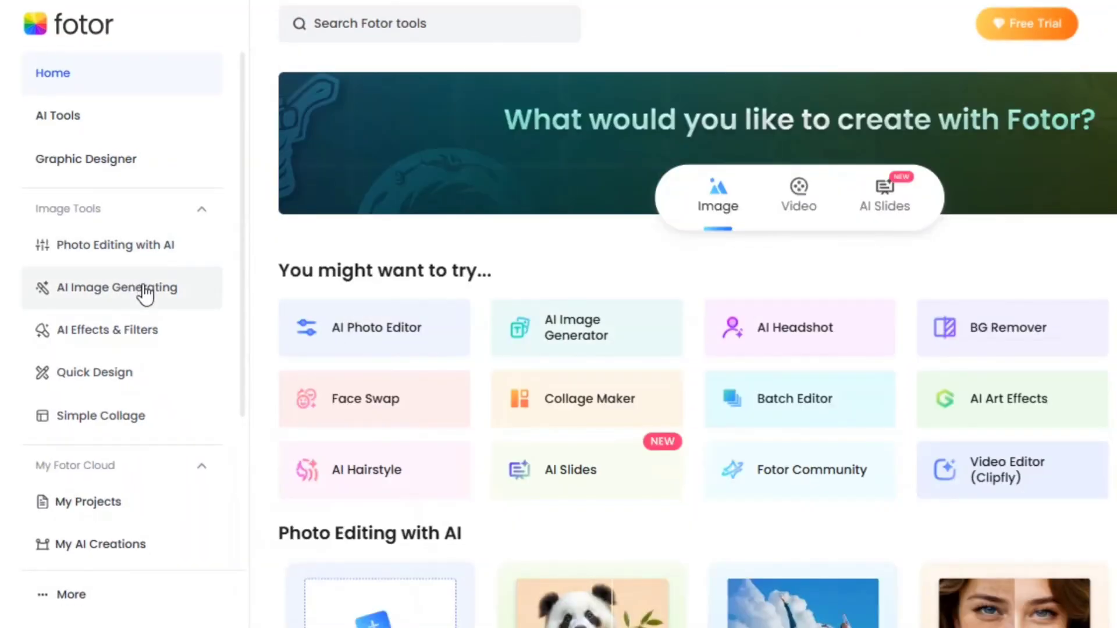
Open the Text to Image tool from the AI Image Generating section and examine its available styles
left_click(144, 294)
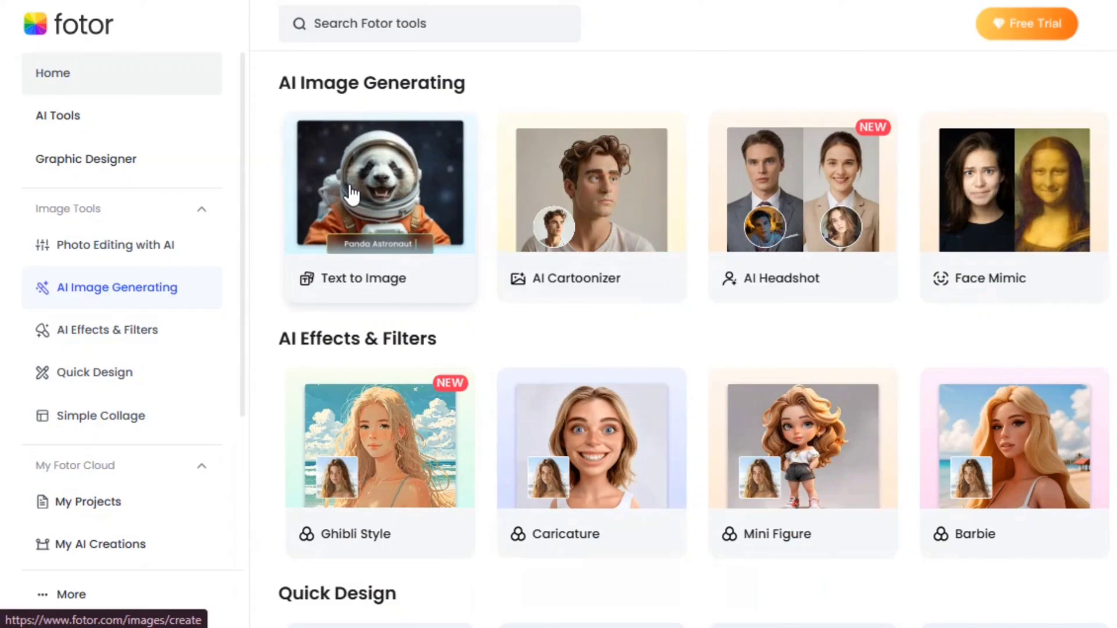
left_click(351, 194)
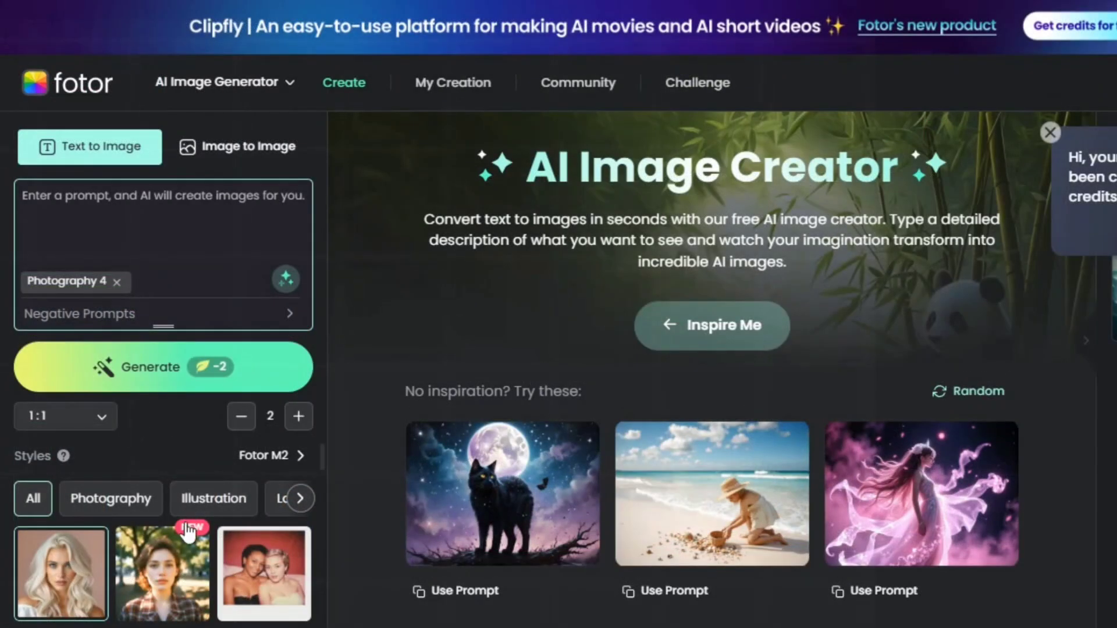
scroll(186, 530, "down", 8)
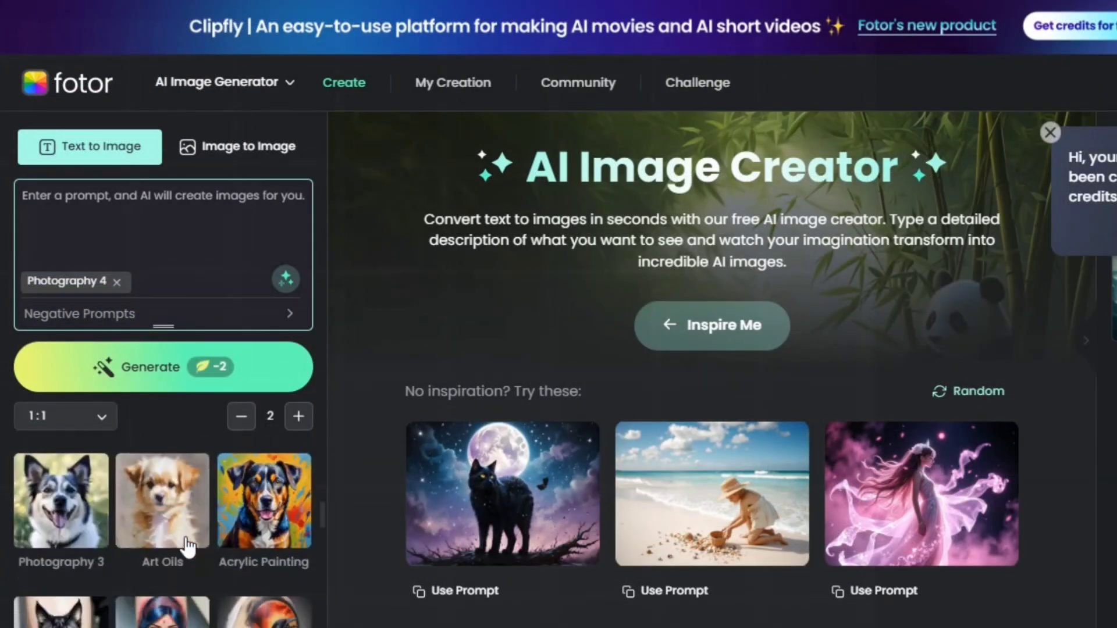
scroll(186, 546, "down", 15)
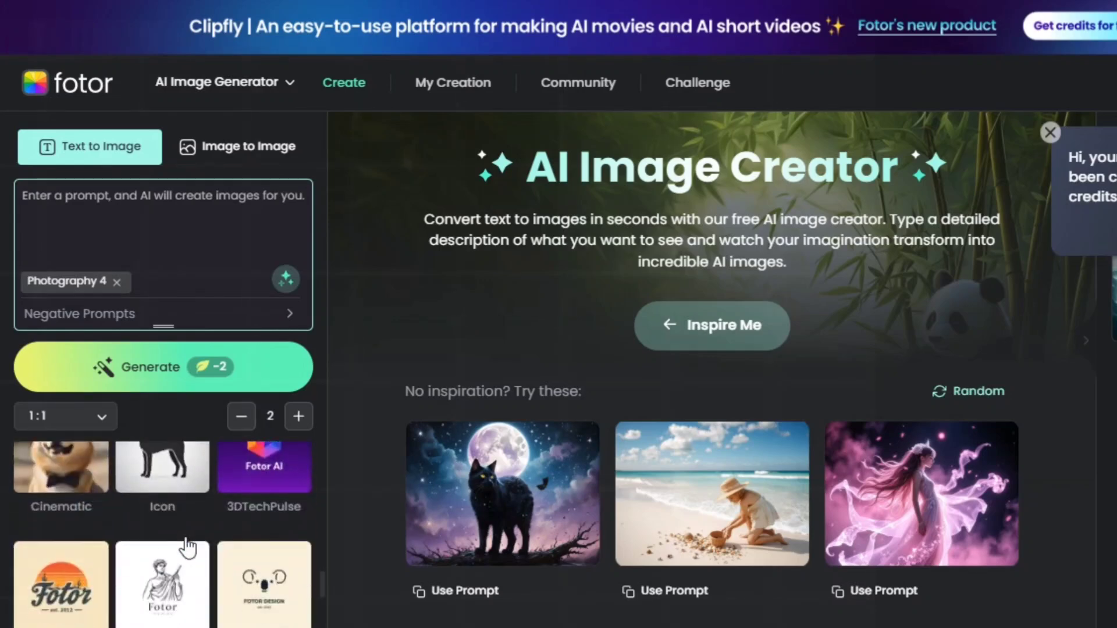
scroll(187, 546, "down", 2)
Switch the image generator to Image to Image mode and examine the styles it offers
left_click(237, 146)
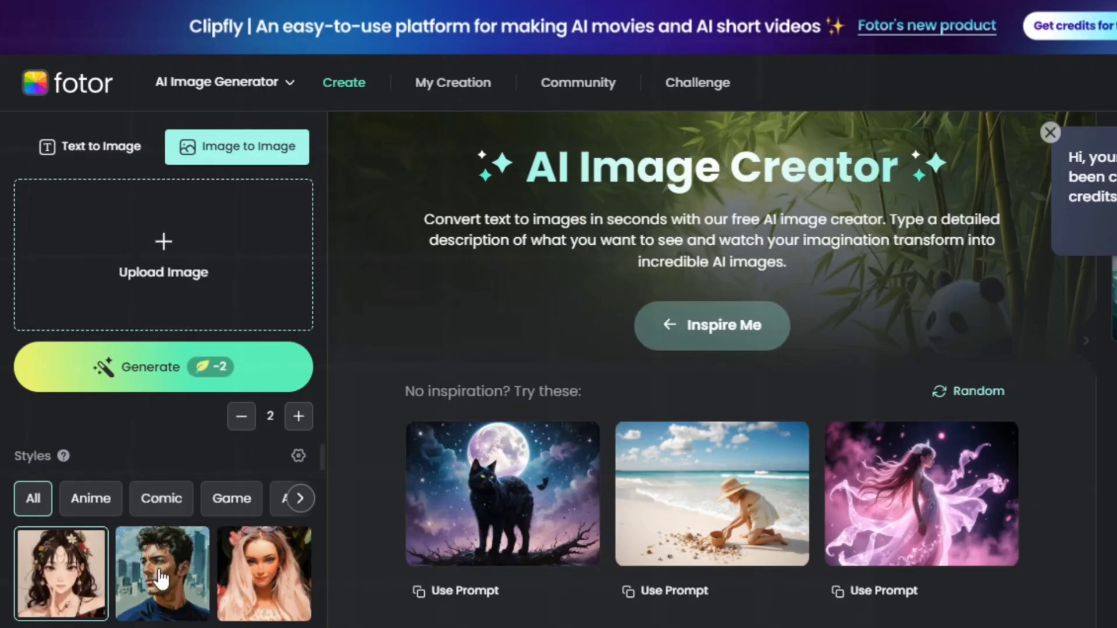
scroll(162, 573, "down", 4)
scroll(161, 579, "down", 8)
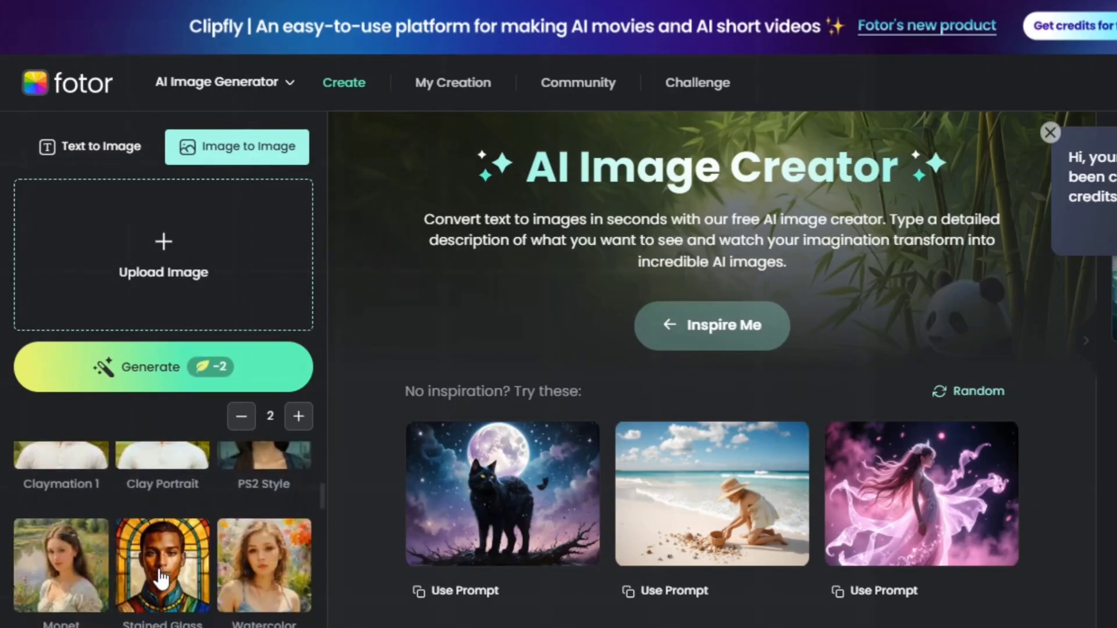
scroll(161, 579, "down", 5)
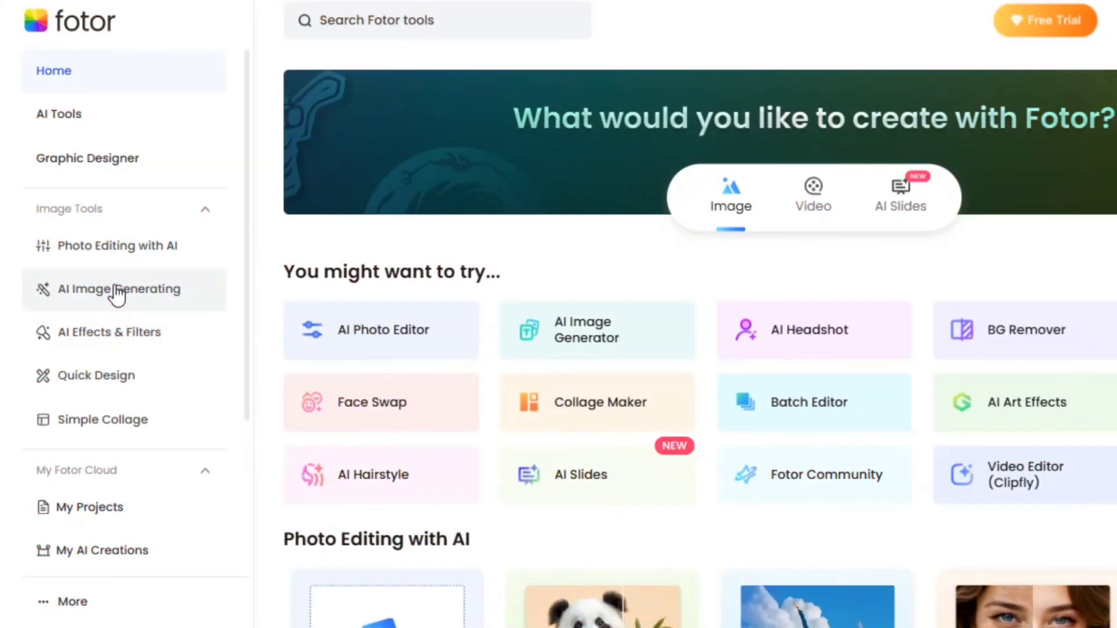
Open Fotor's Text to Image generator and fill its prompt with ChatGPT's image prompt for the Minion as Captain Jack Sparrow
left_click(118, 291)
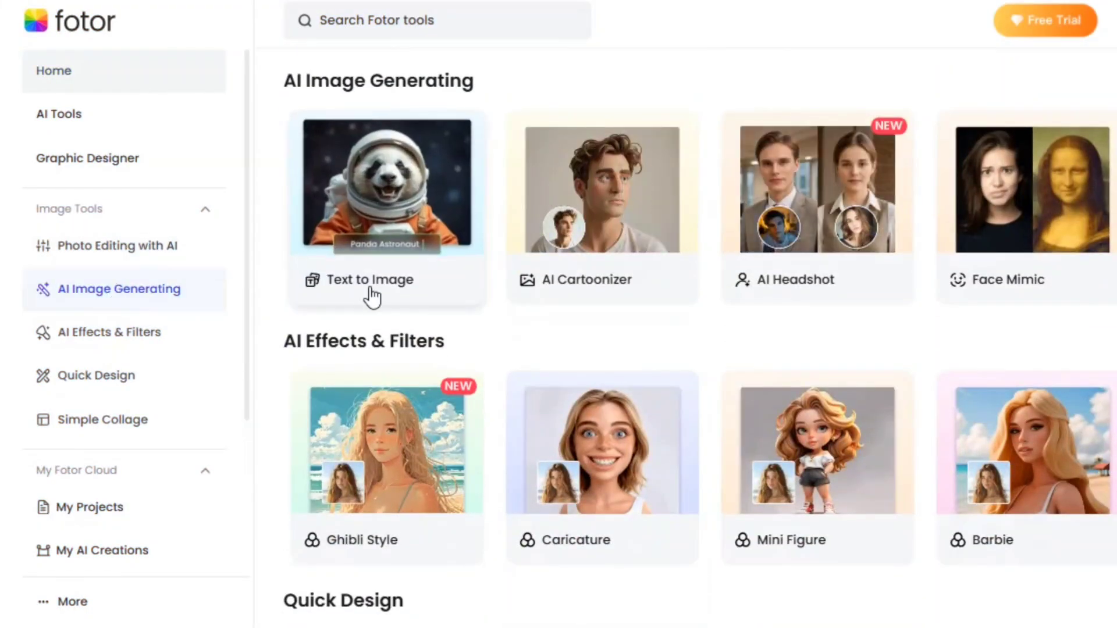
left_click(371, 294)
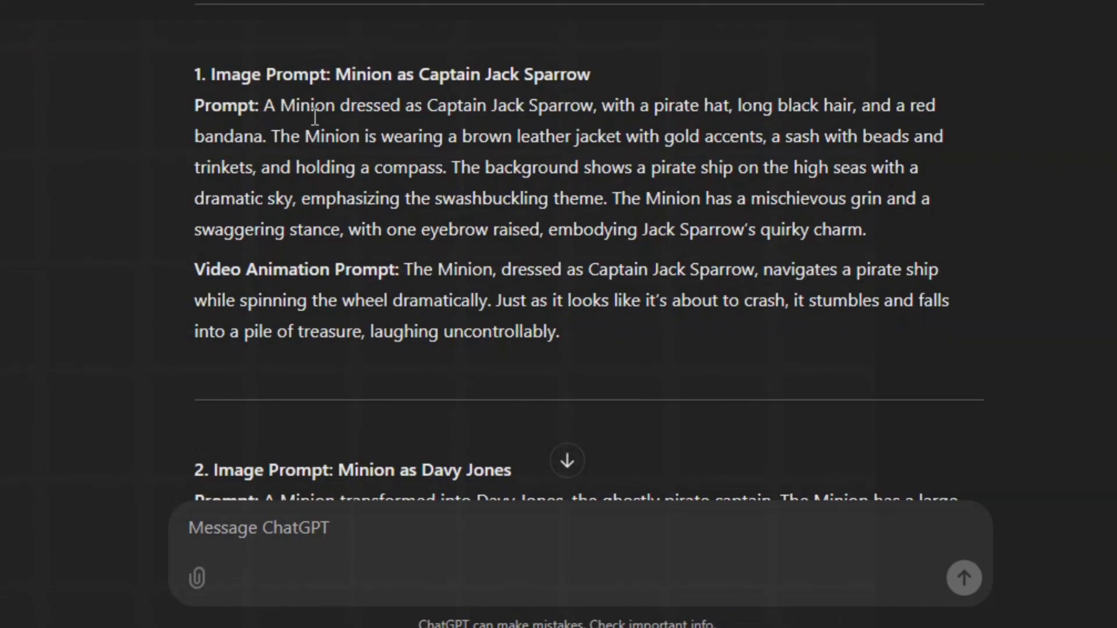
left_click_drag(264, 106, 867, 231)
right_click(320, 222)
left_click(492, 244)
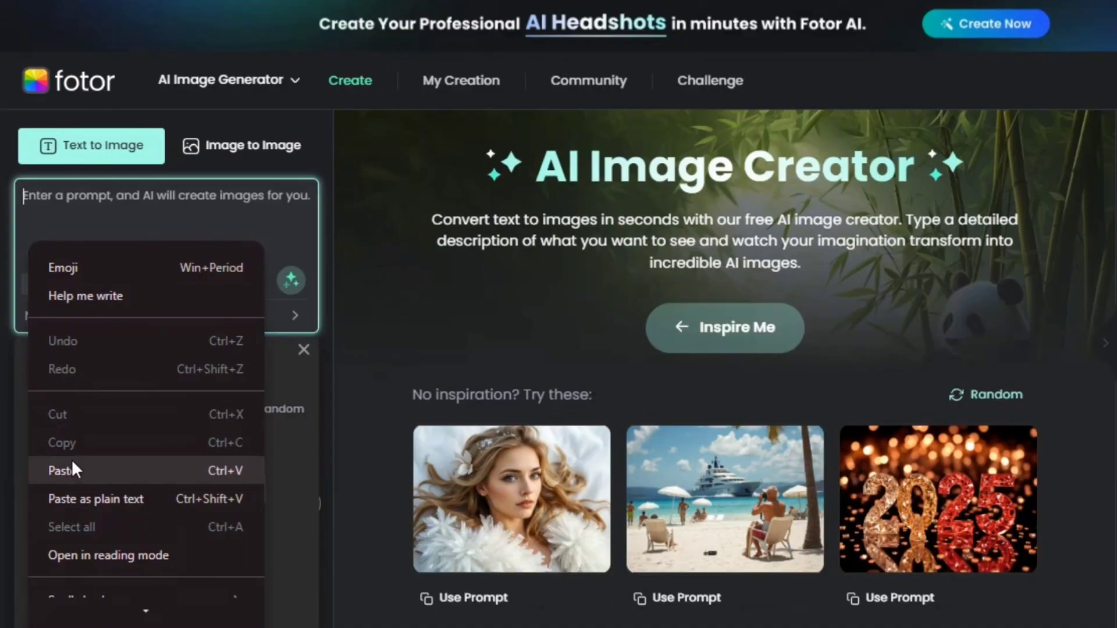
left_click(71, 464)
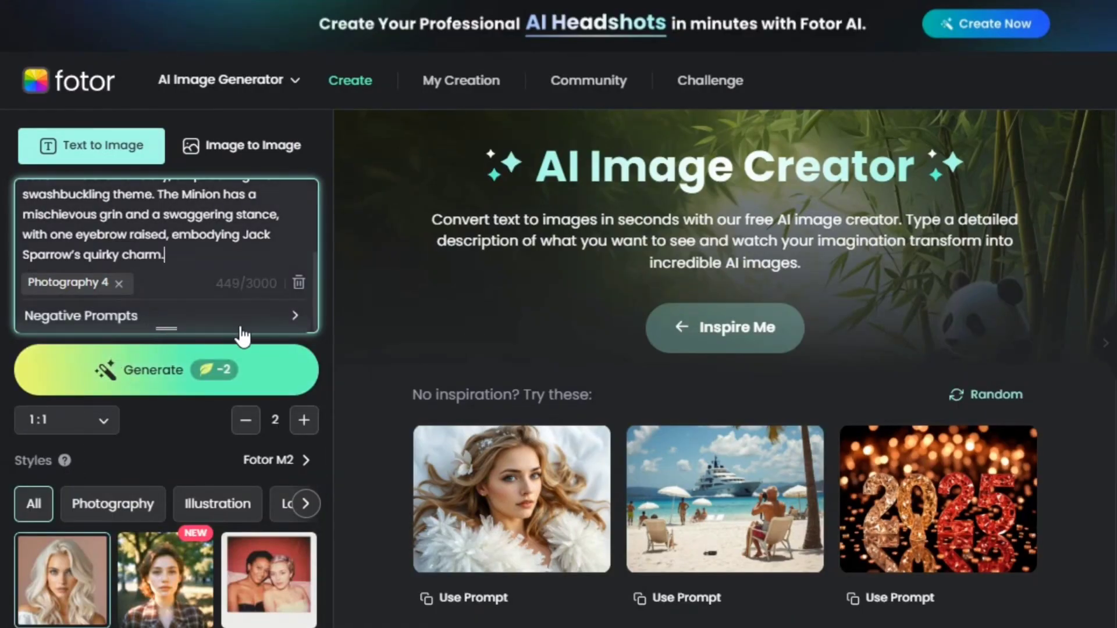
Set the negative prompt to "BLUR, LOW QUALITY" and the image aspect ratio to 9:16
left_click(262, 326)
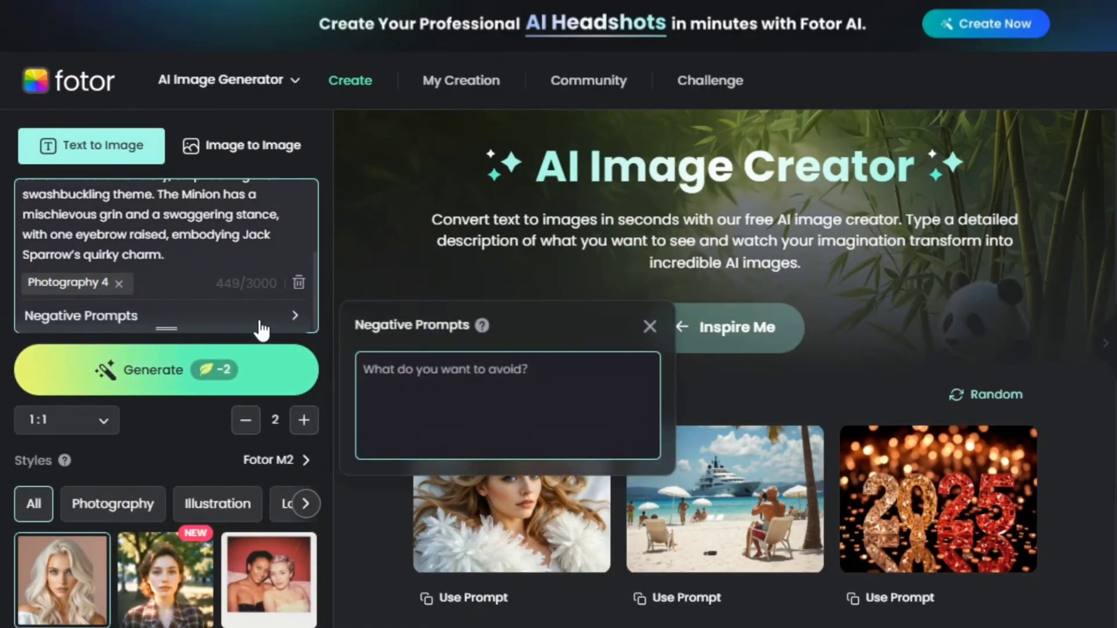
left_click(375, 391)
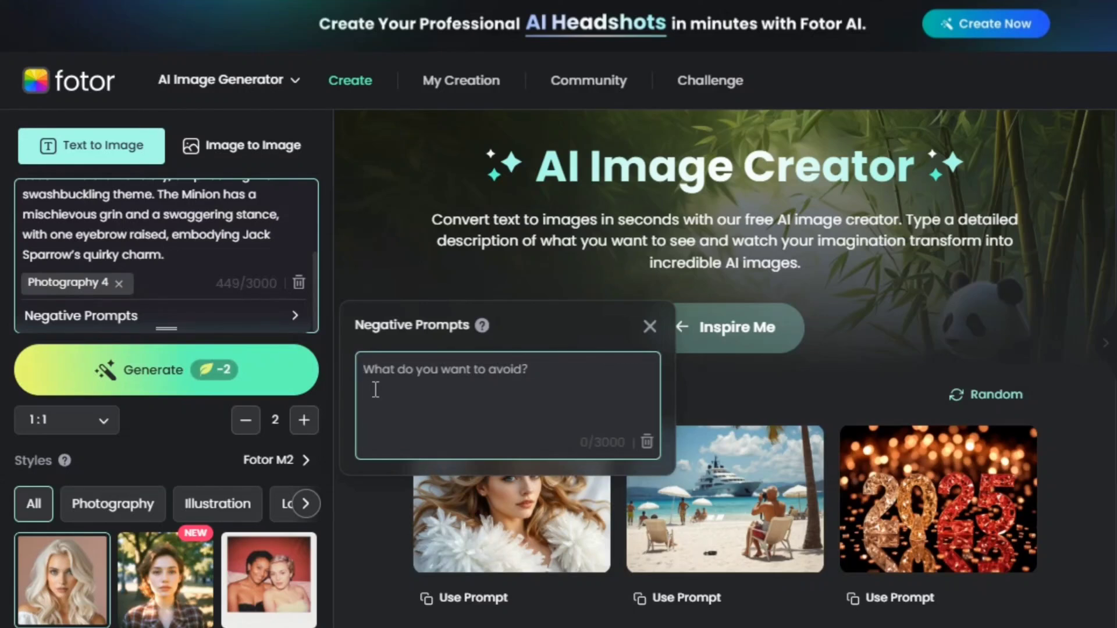
left_click(271, 318)
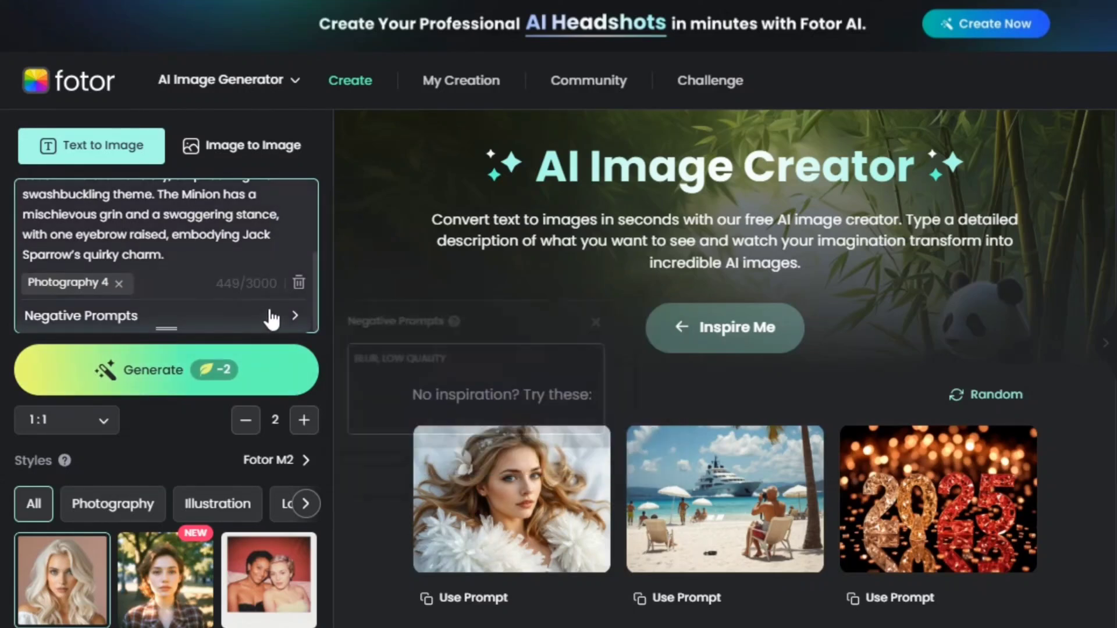
left_click(90, 421)
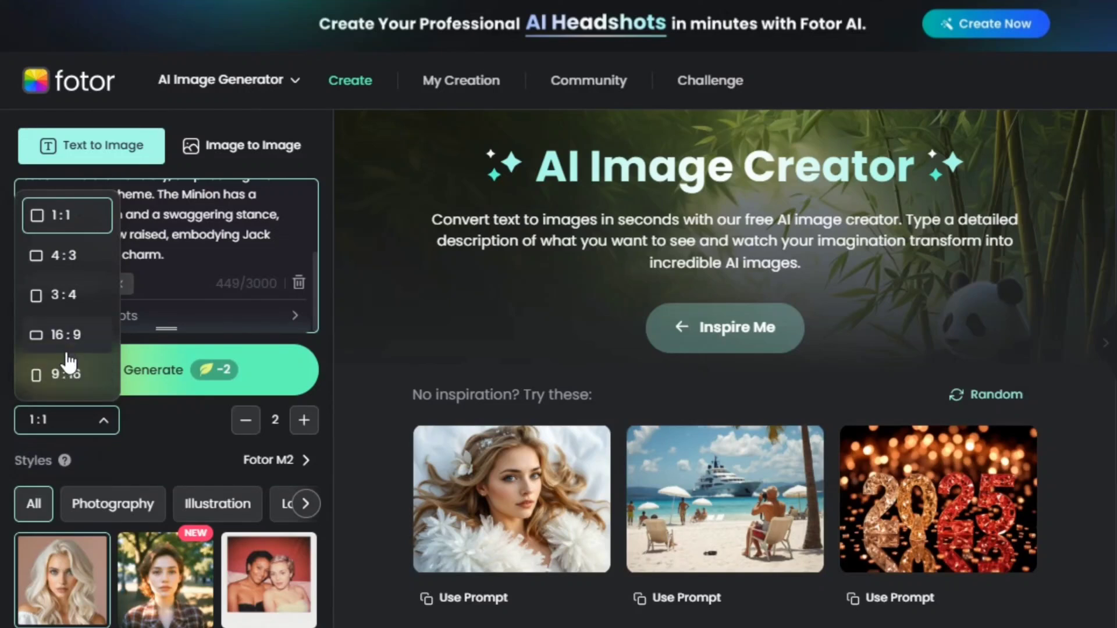
left_click(69, 378)
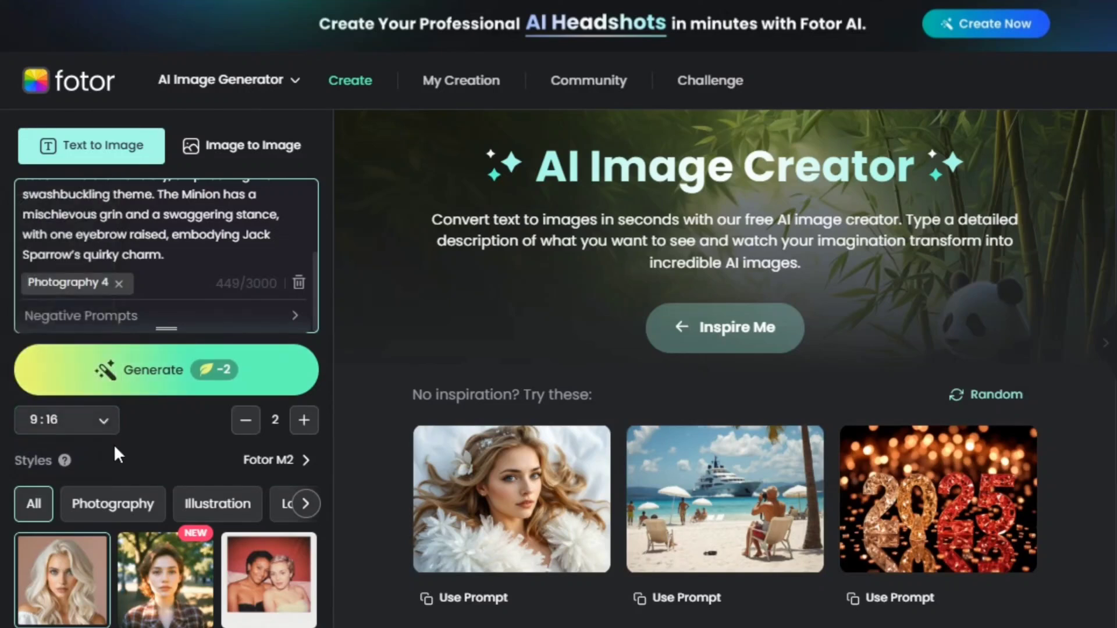
Choose the Cinematic style and generate the images of the Minion as Captain Jack Sparrow
scroll(118, 452, "down", 1)
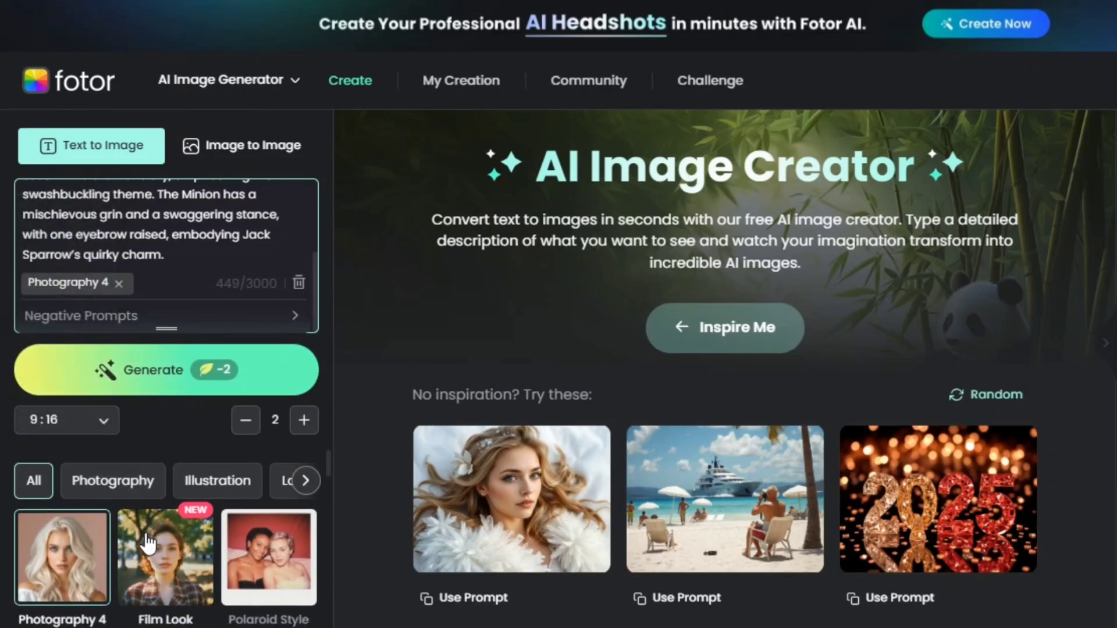
scroll(150, 549, "down", 5)
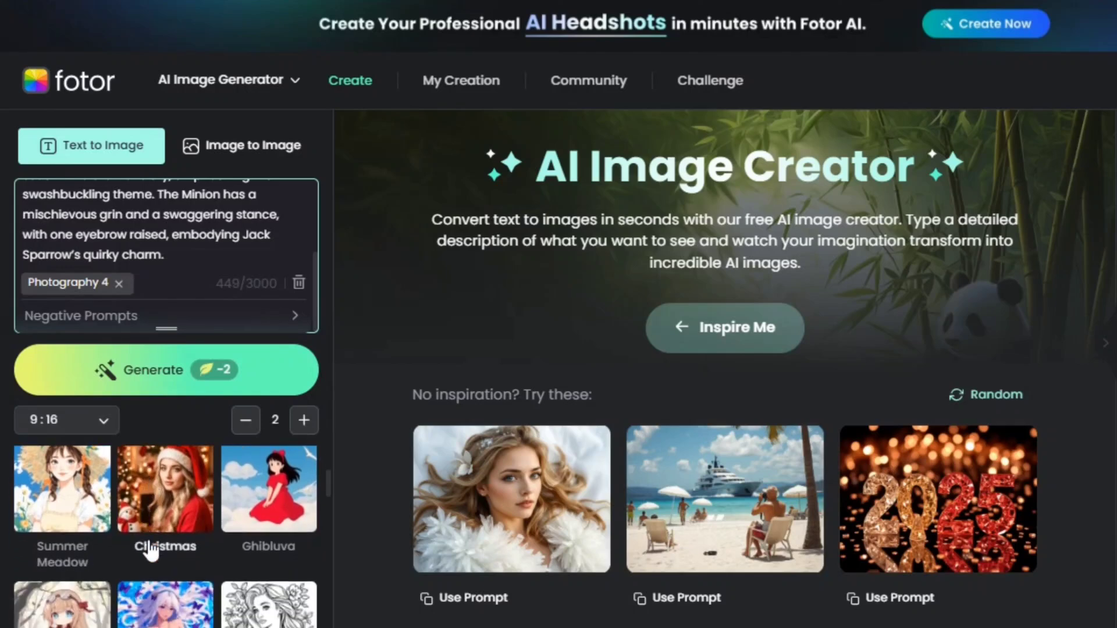
scroll(150, 550, "down", 5)
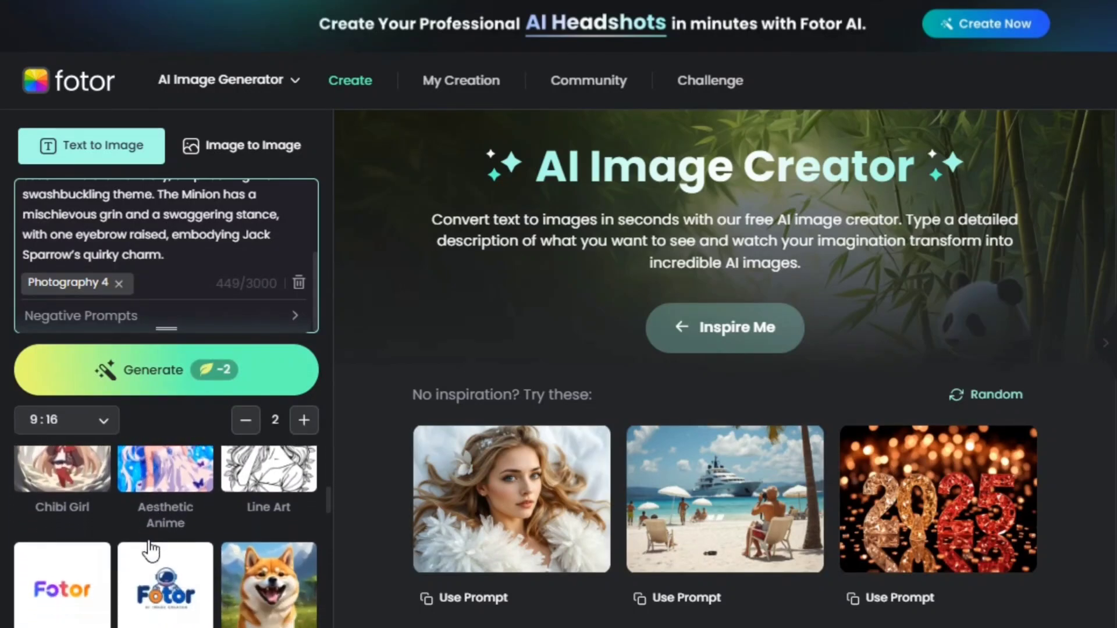
scroll(151, 549, "down", 5)
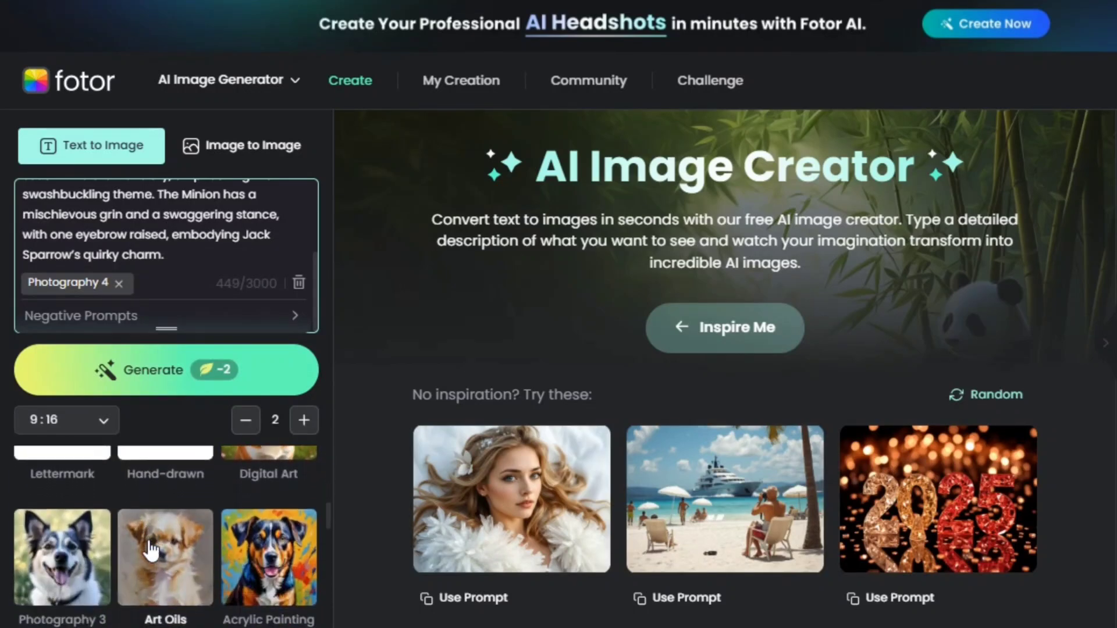
scroll(150, 550, "down", 1)
scroll(151, 550, "up", 2)
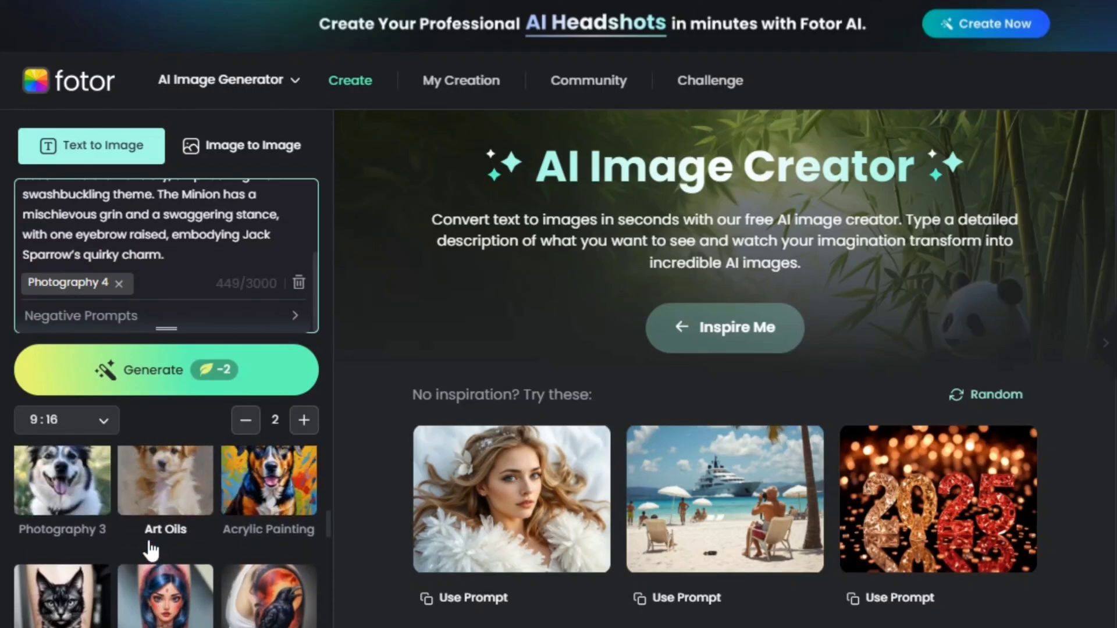
scroll(150, 550, "down", 5)
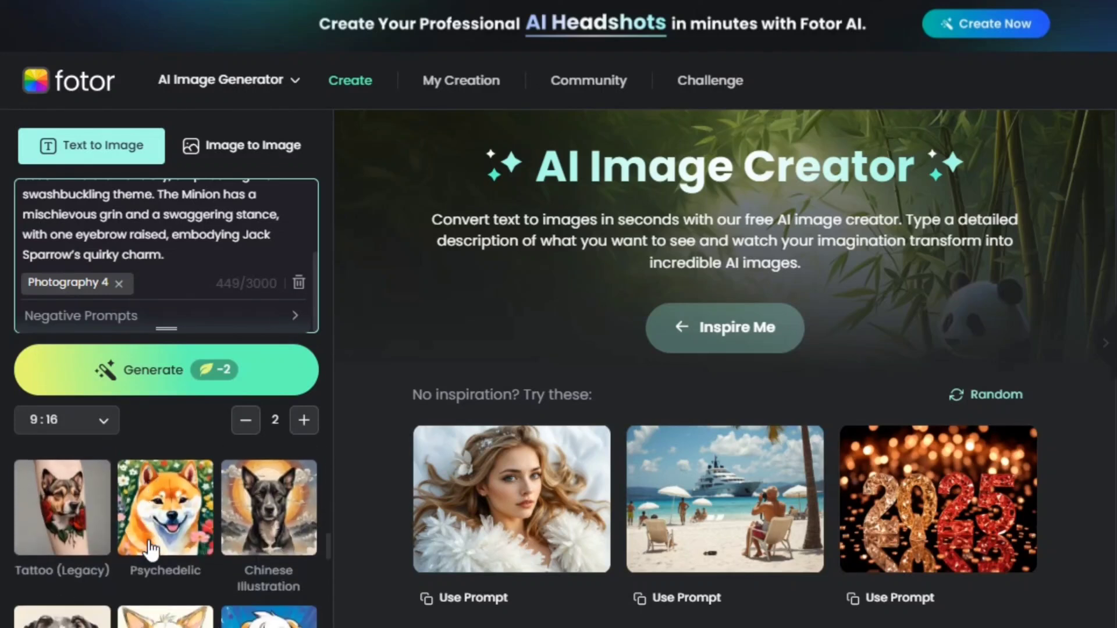
scroll(150, 549, "down", 3)
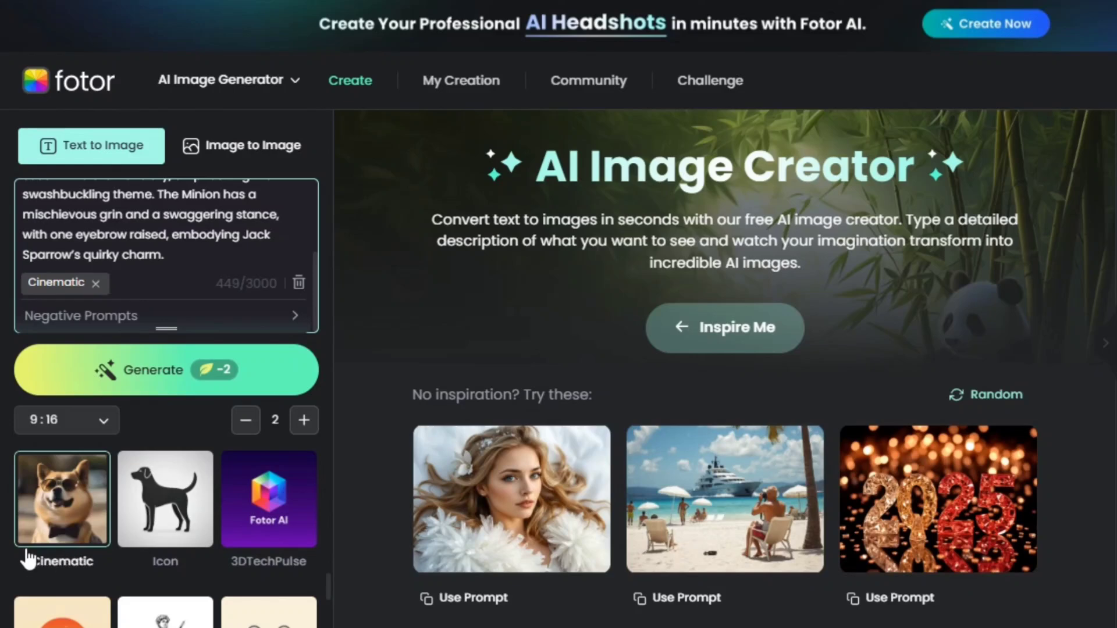
left_click(139, 384)
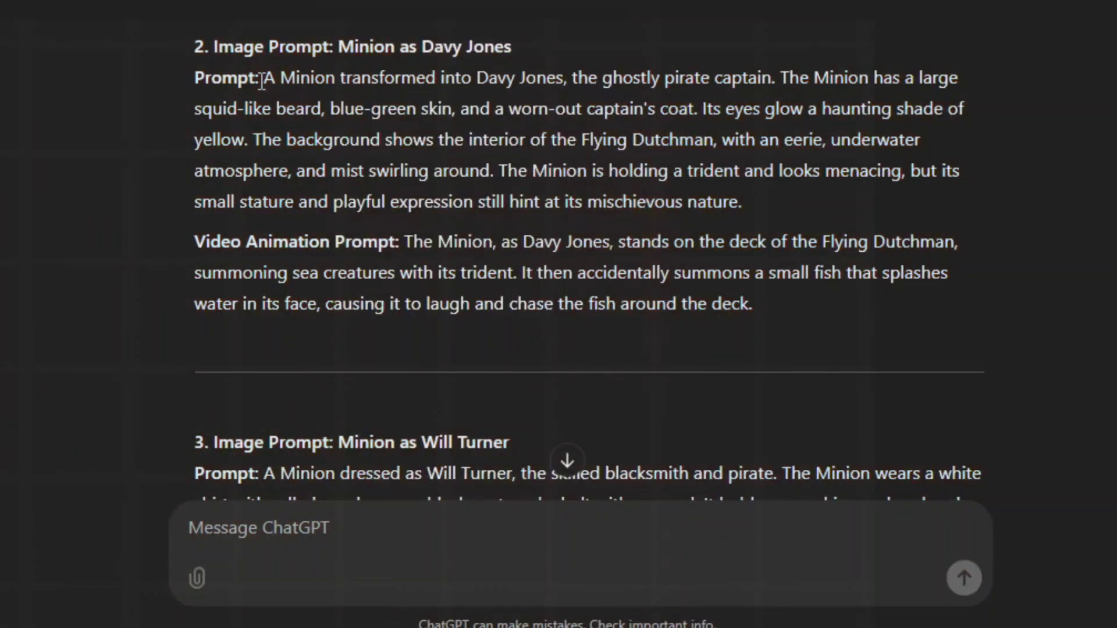
Fill Fotor's prompt with ChatGPT's image prompt for the Minion as Davy Jones and generate the images
left_click_drag(262, 78, 758, 210)
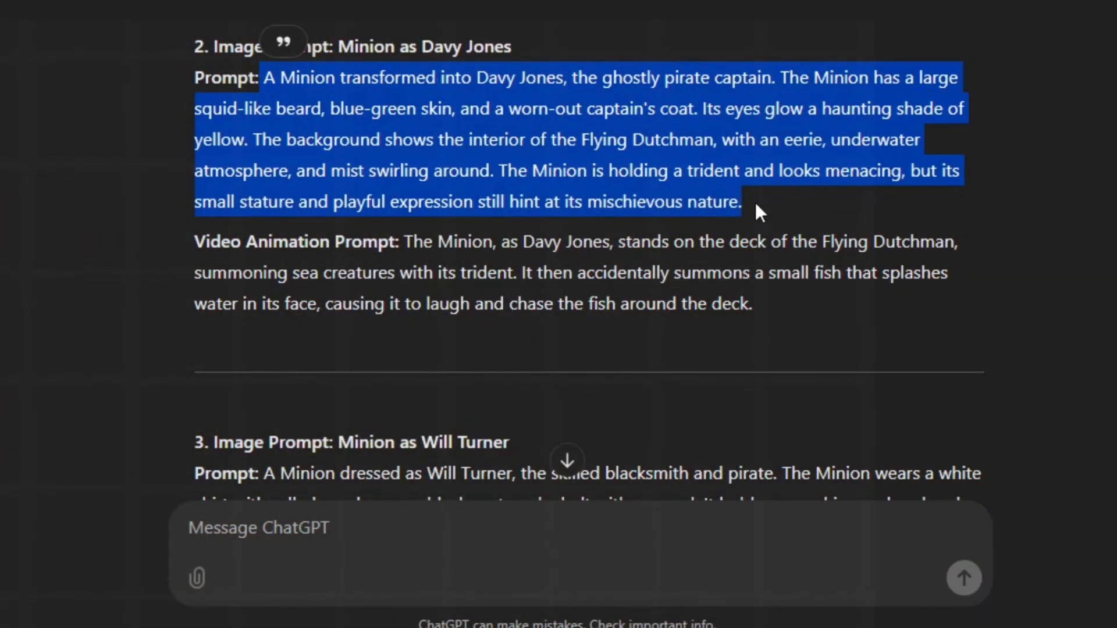
right_click(755, 201)
left_click(822, 239)
right_click(68, 160)
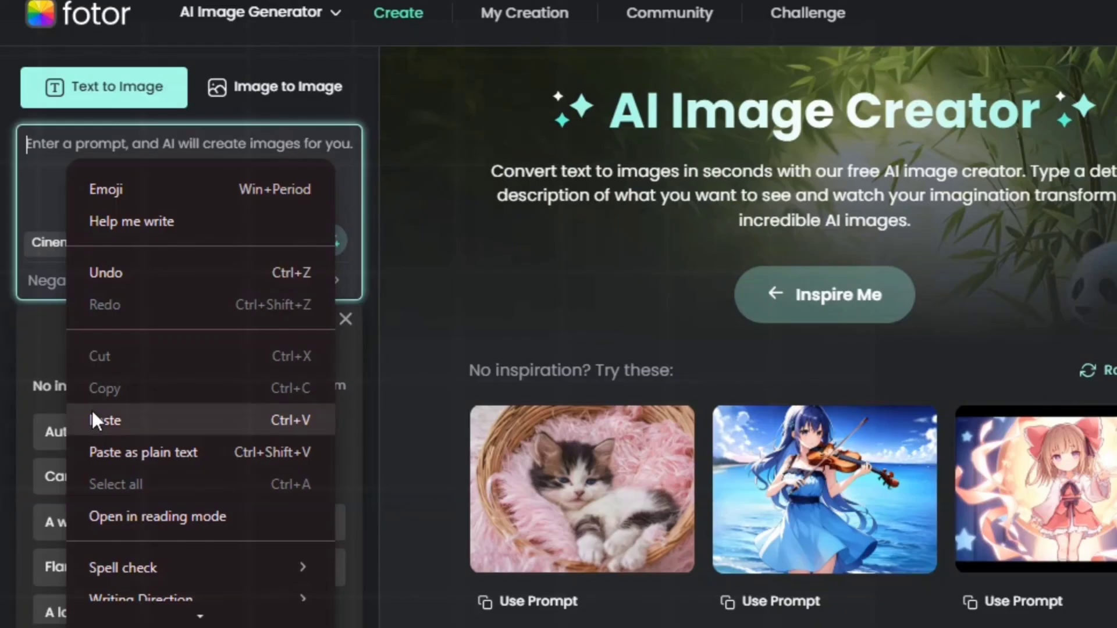
left_click(92, 420)
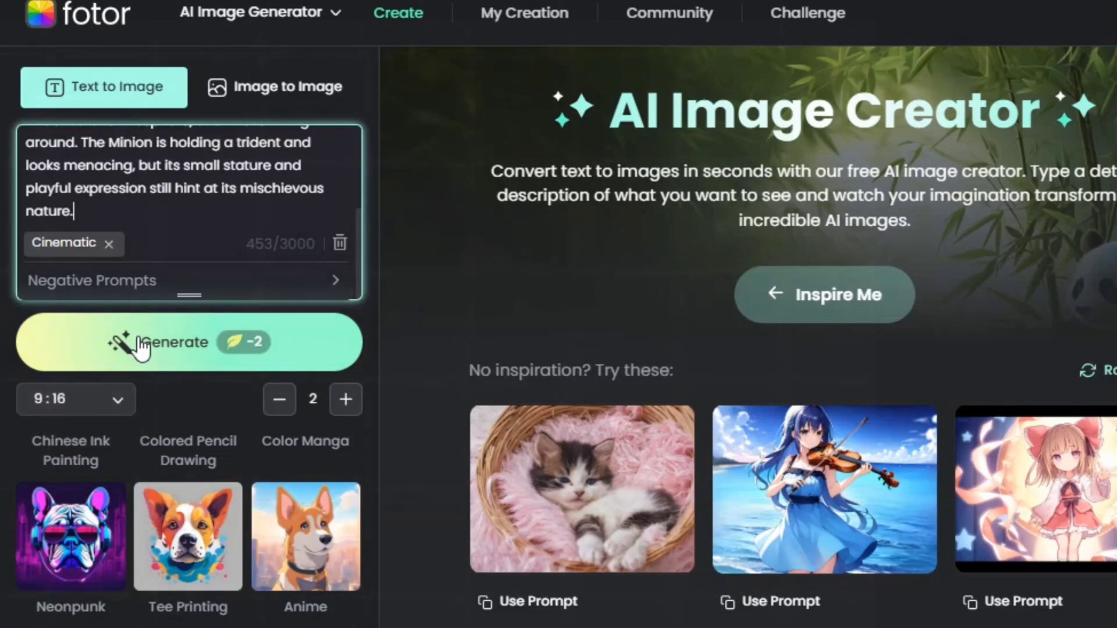
left_click(141, 348)
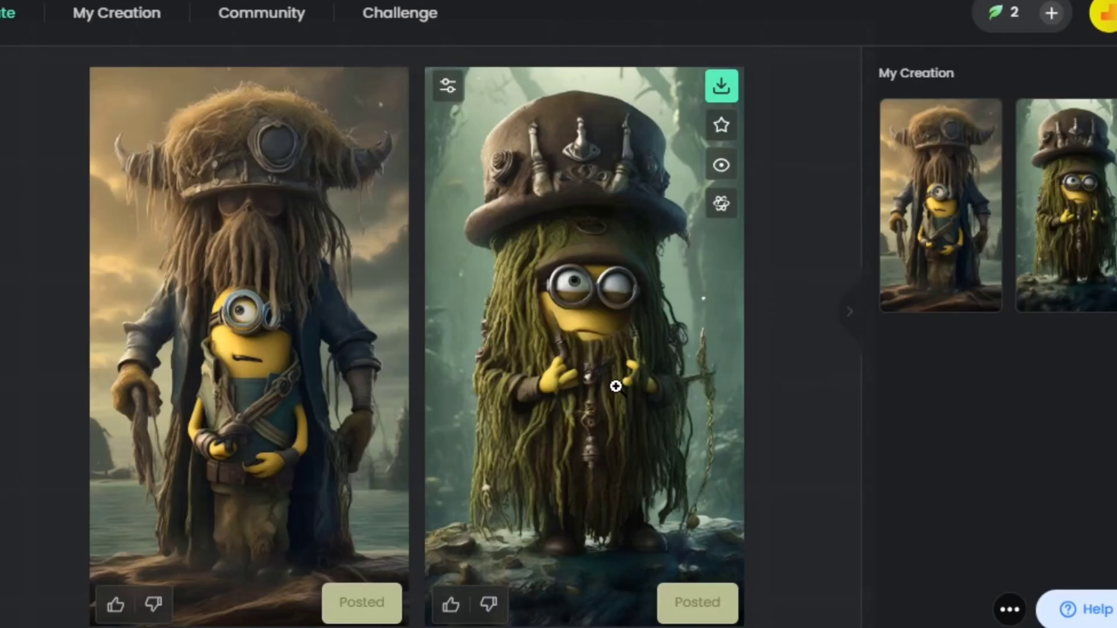
Open the generated Davy Jones Minion with the green beard for editing and upscale it 2× with AI Upscaler
left_click(616, 387)
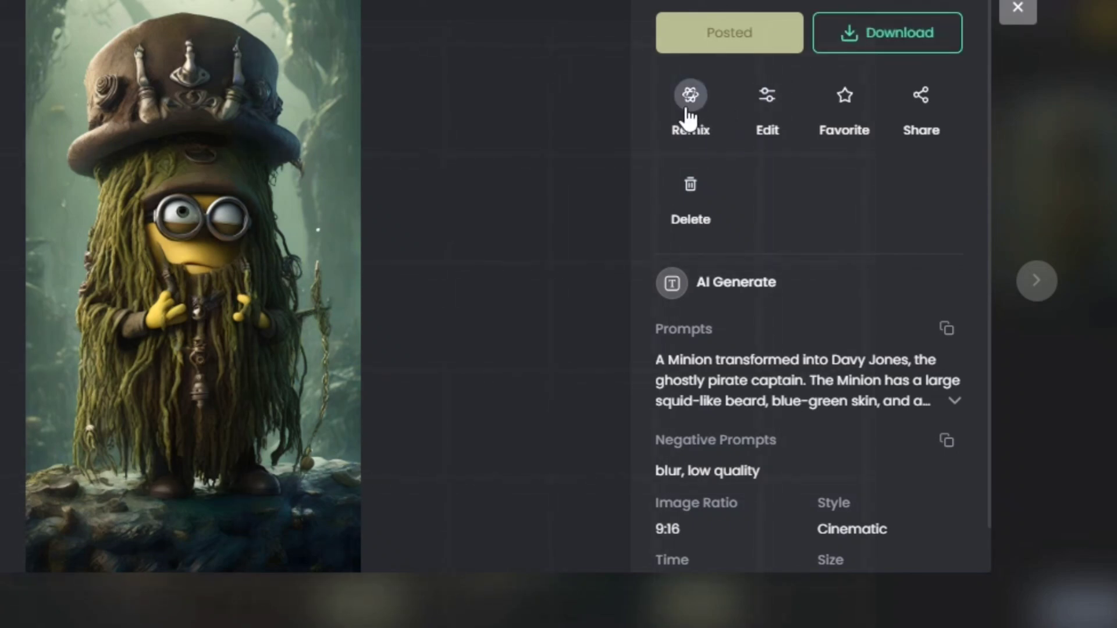
left_click(766, 111)
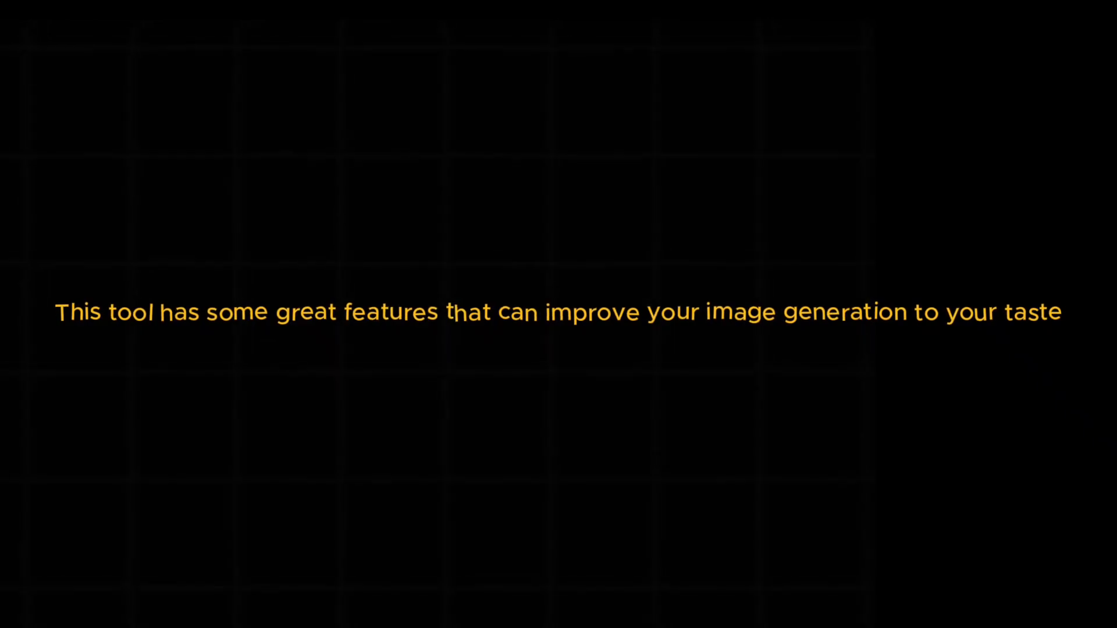
left_click(743, 244)
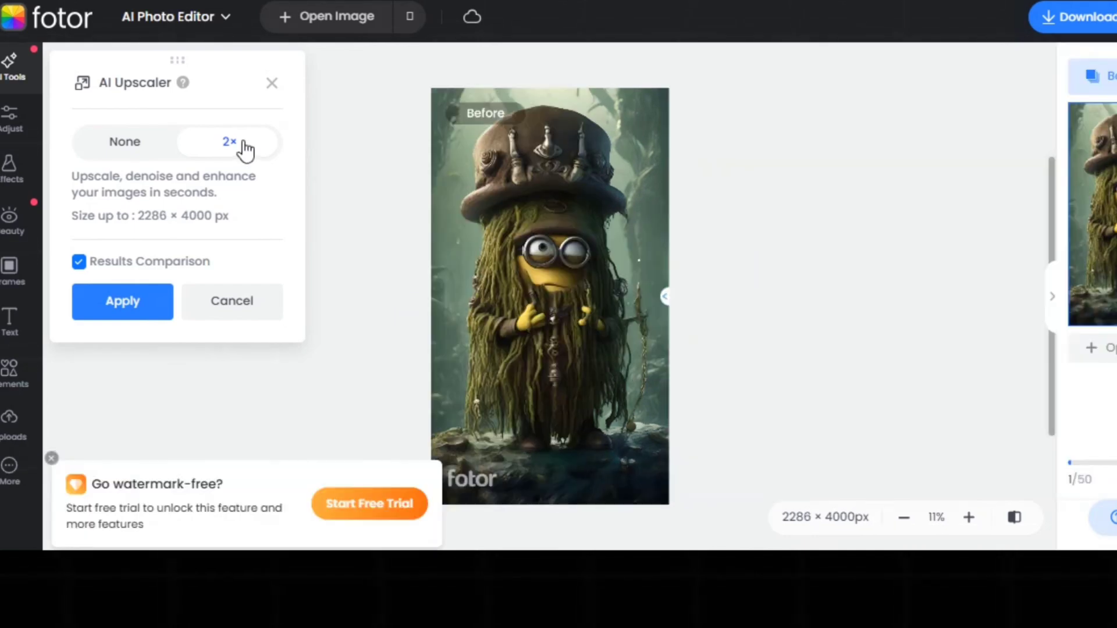
left_click(150, 310)
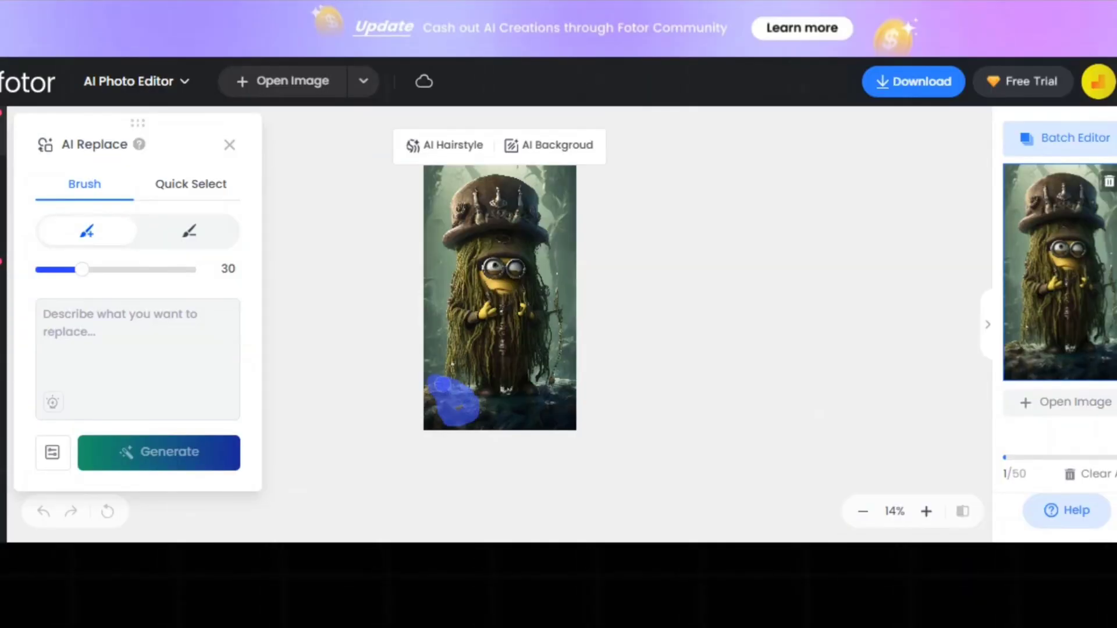
Generate a "chair" in the brushed area beside the Minion's feet with AI Replace, and open Magic Eraser for the image
left_click(76, 331)
type("chair")
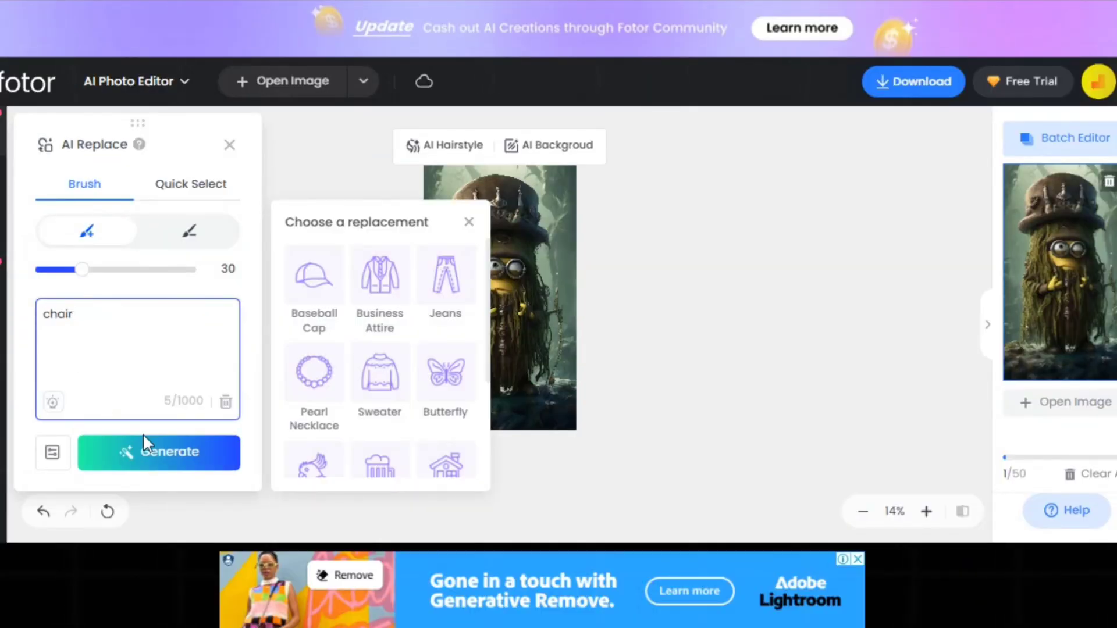
left_click(154, 463)
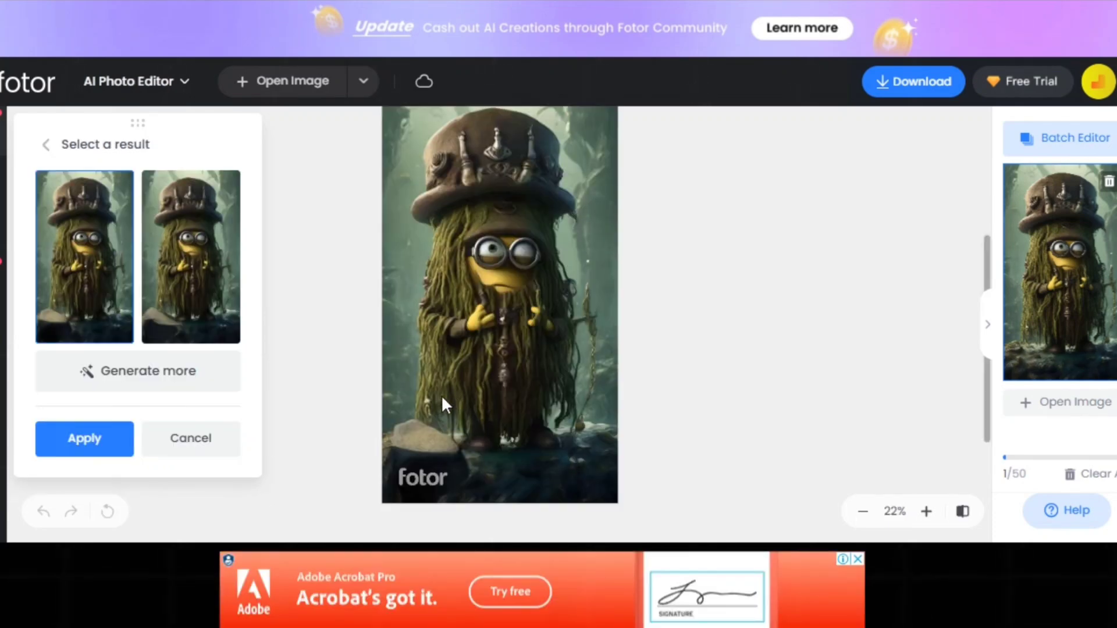
scroll(468, 435, "down", 3)
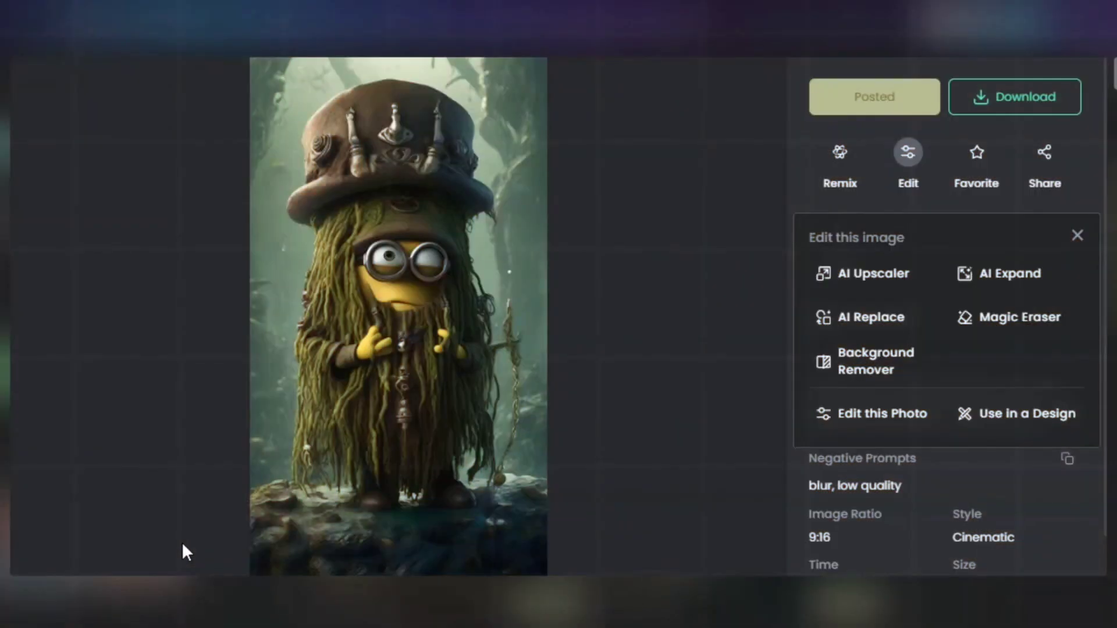
left_click(1016, 321)
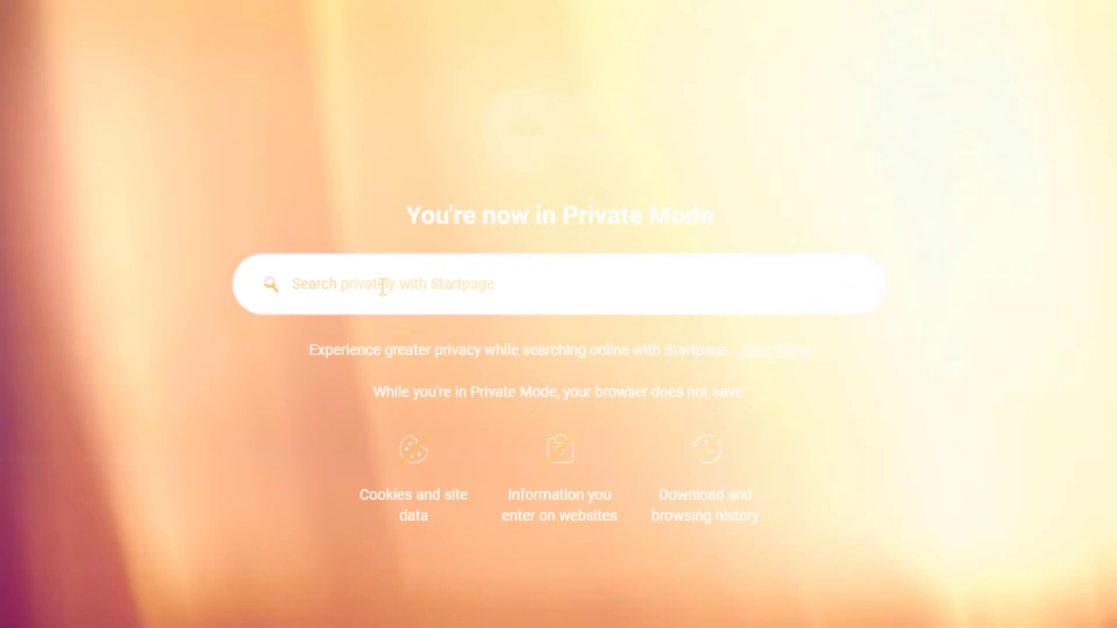
Search the web for "kling ai" and open the AI Videos tool on the KLING AI site
type("kling ai")
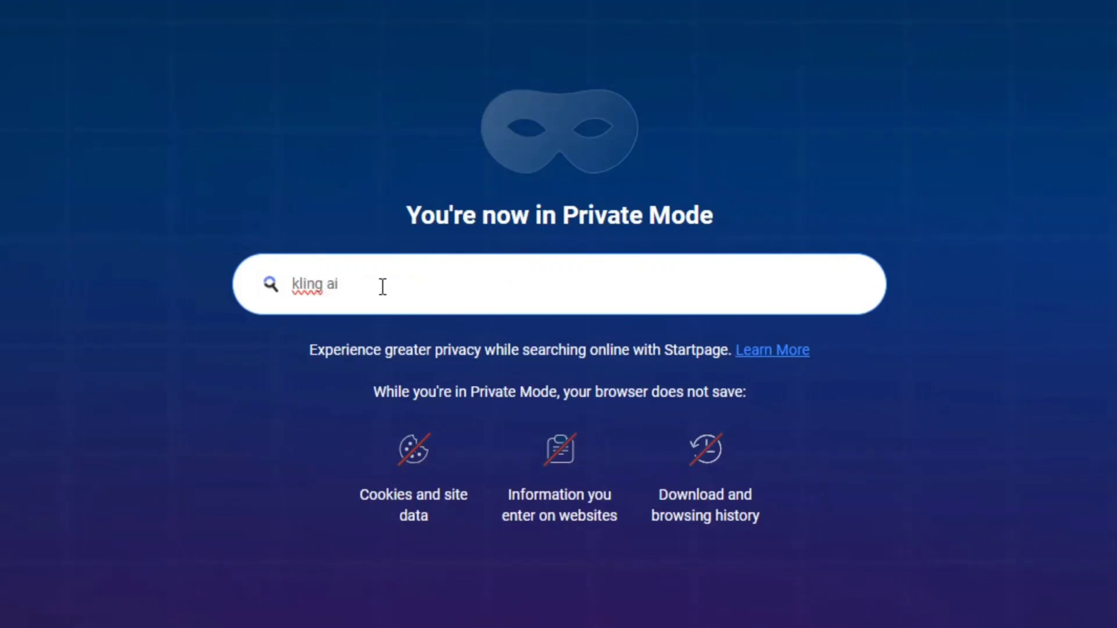
key("Return")
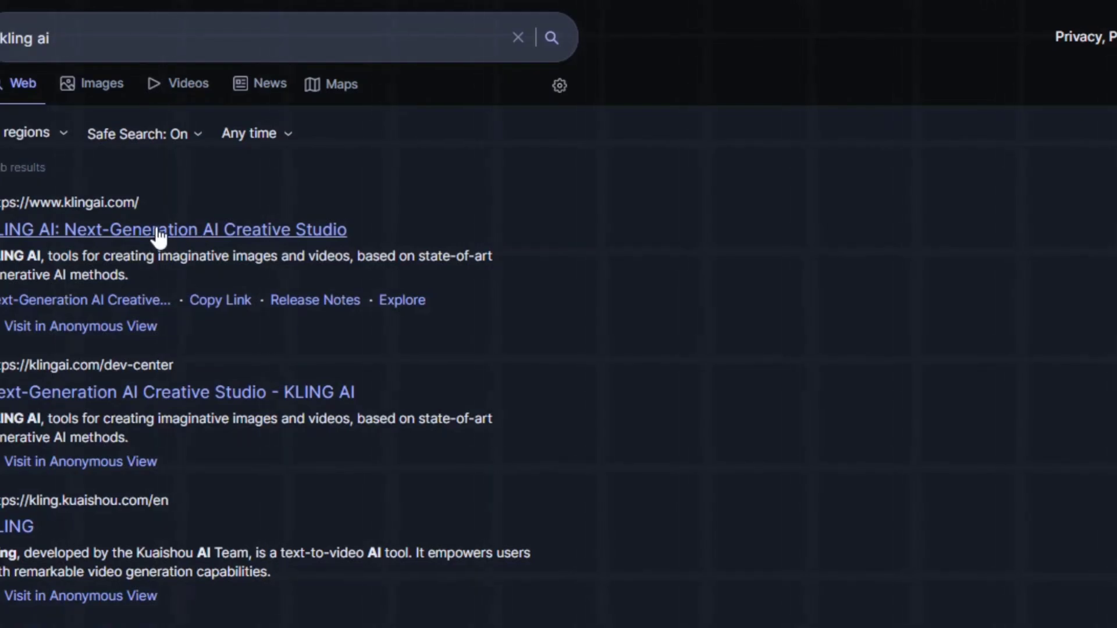
left_click(159, 232)
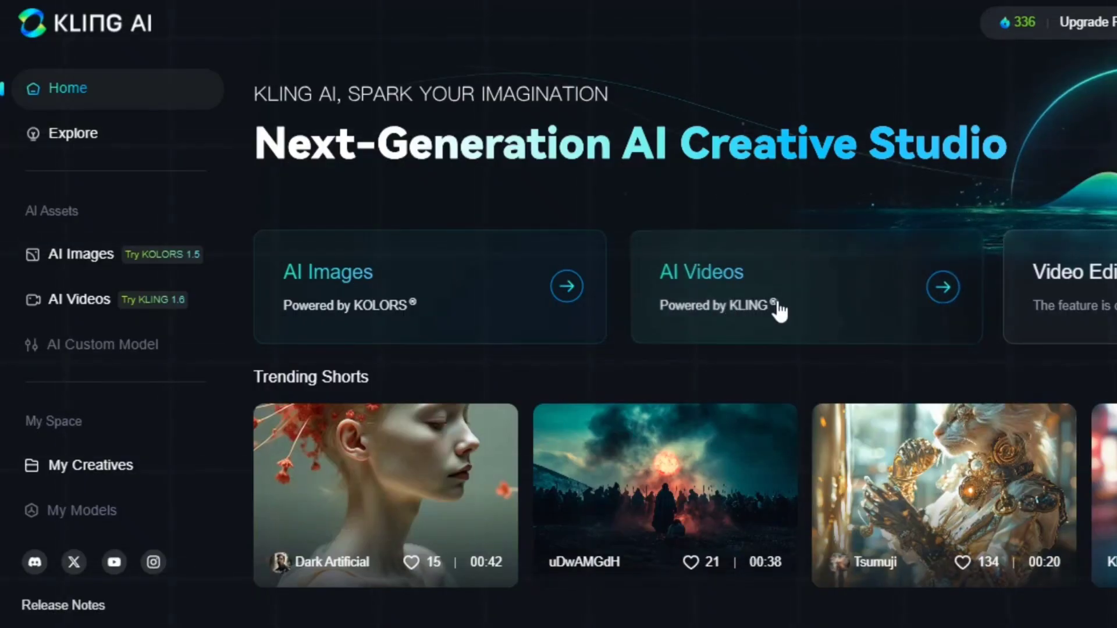
left_click(789, 314)
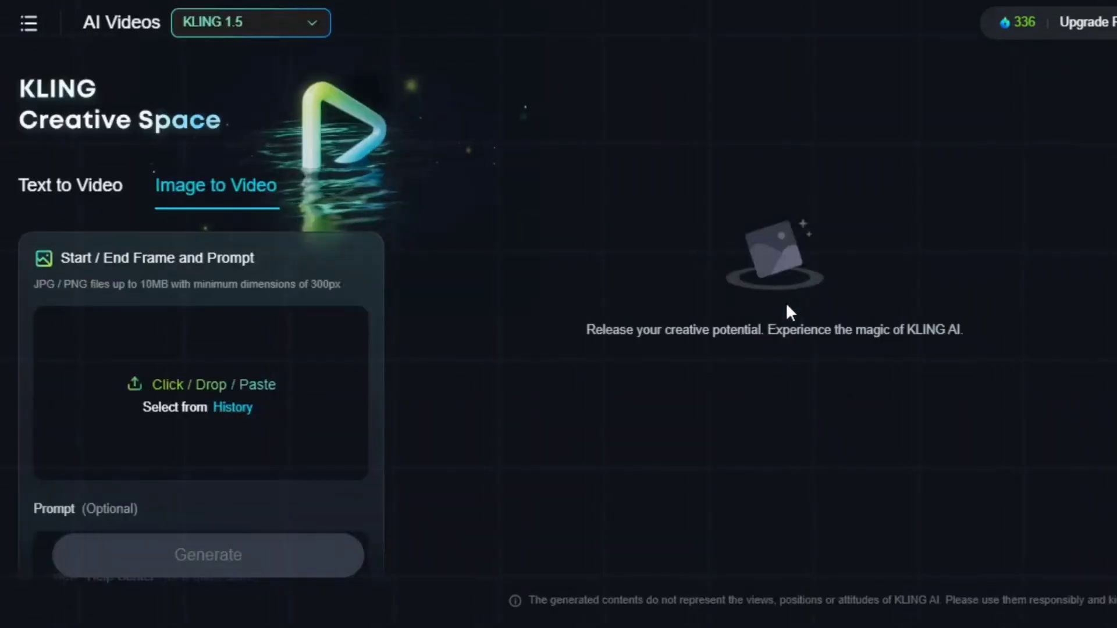
Keep KLING 1.5 as the video model and upload the Minion Jack Sparrow image as the start frame
left_click(305, 26)
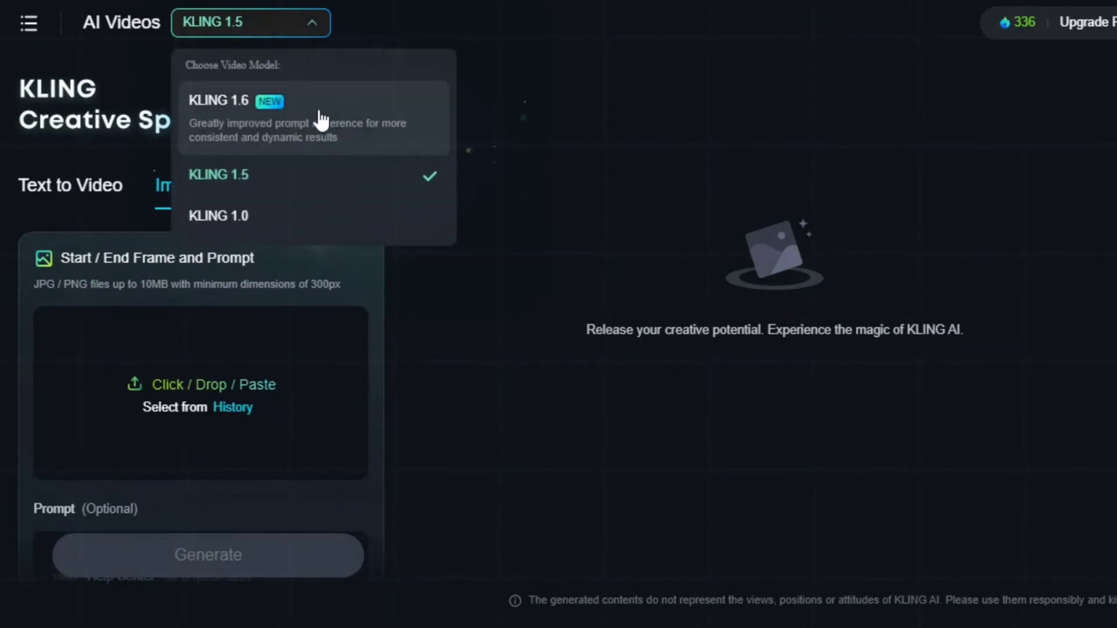
left_click(311, 187)
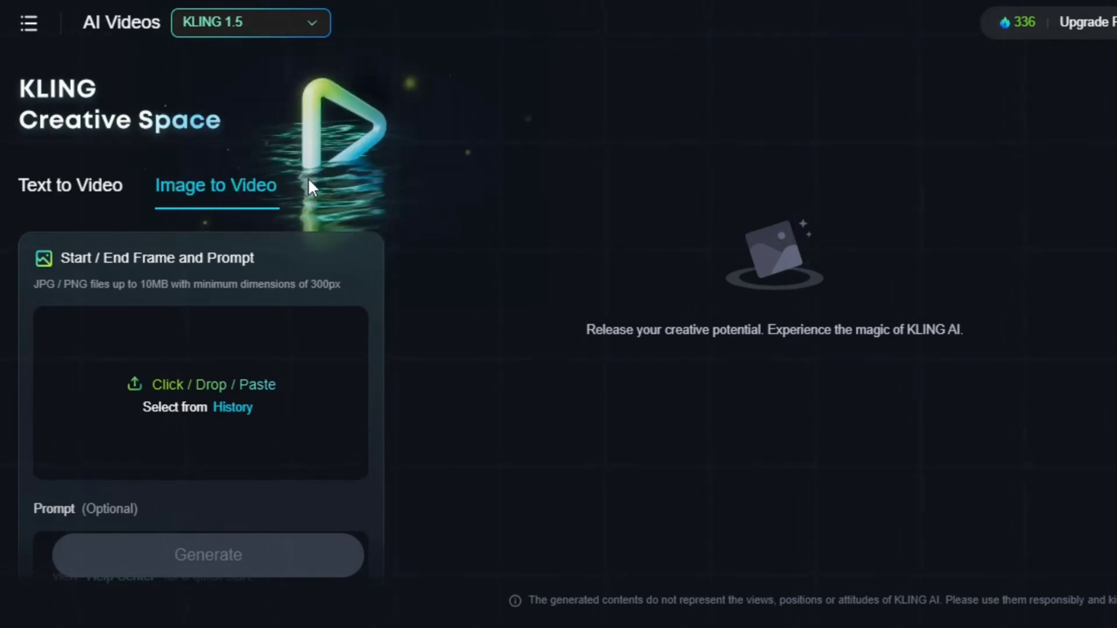
left_click(169, 379)
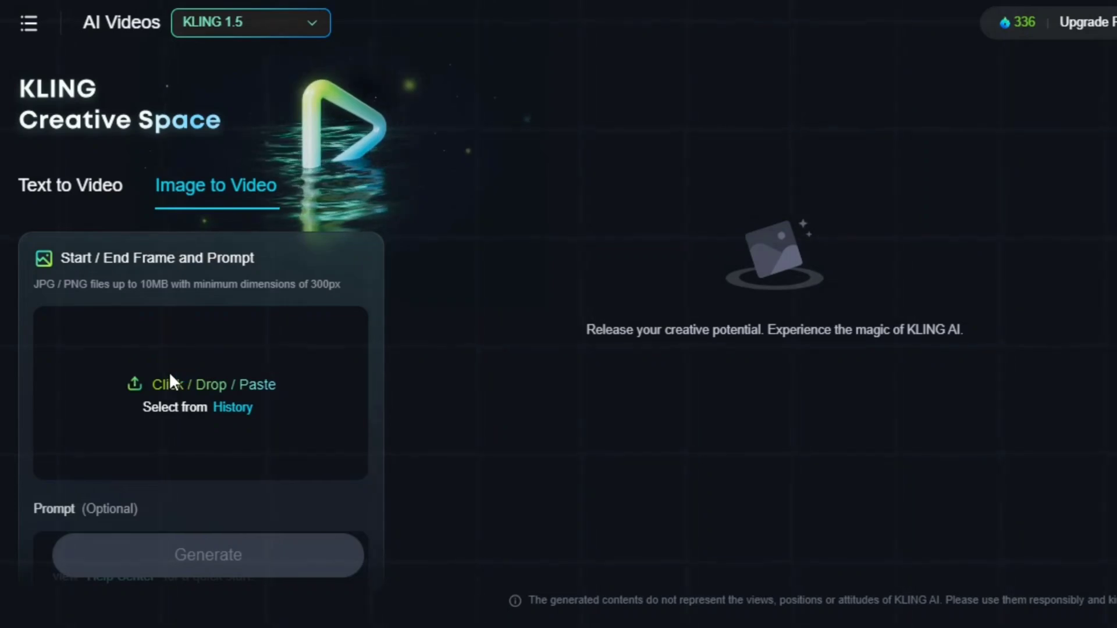
left_click(488, 349)
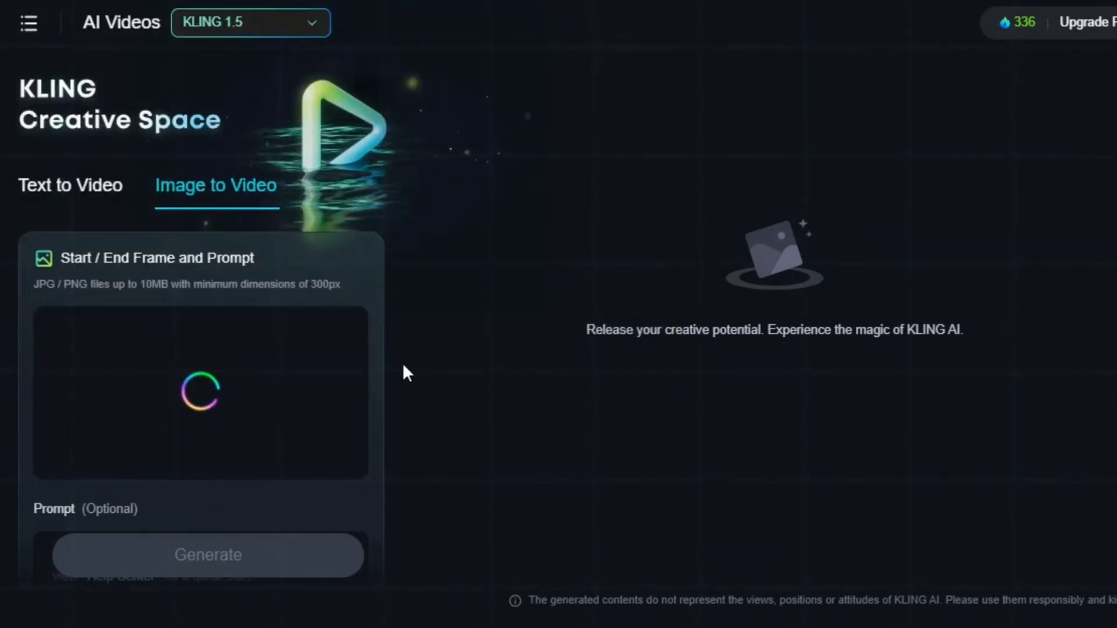
scroll(342, 377, "down", 3)
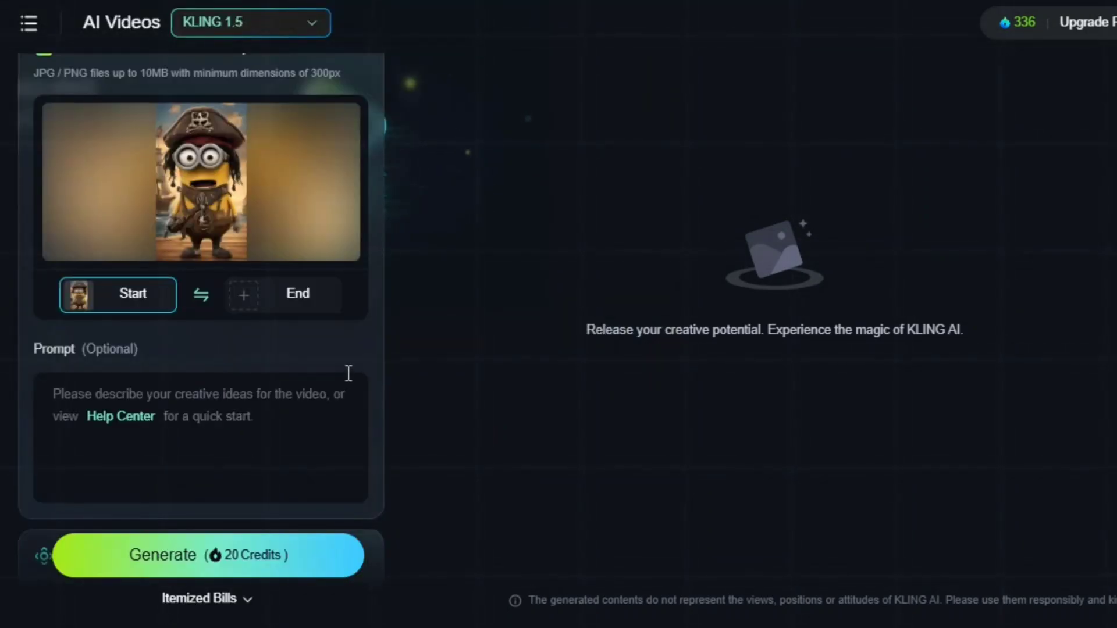
Fill KLING's video prompt with ChatGPT's video animation prompt for the Minion as Captain Jack Sparrow
left_click_drag(404, 139, 593, 203)
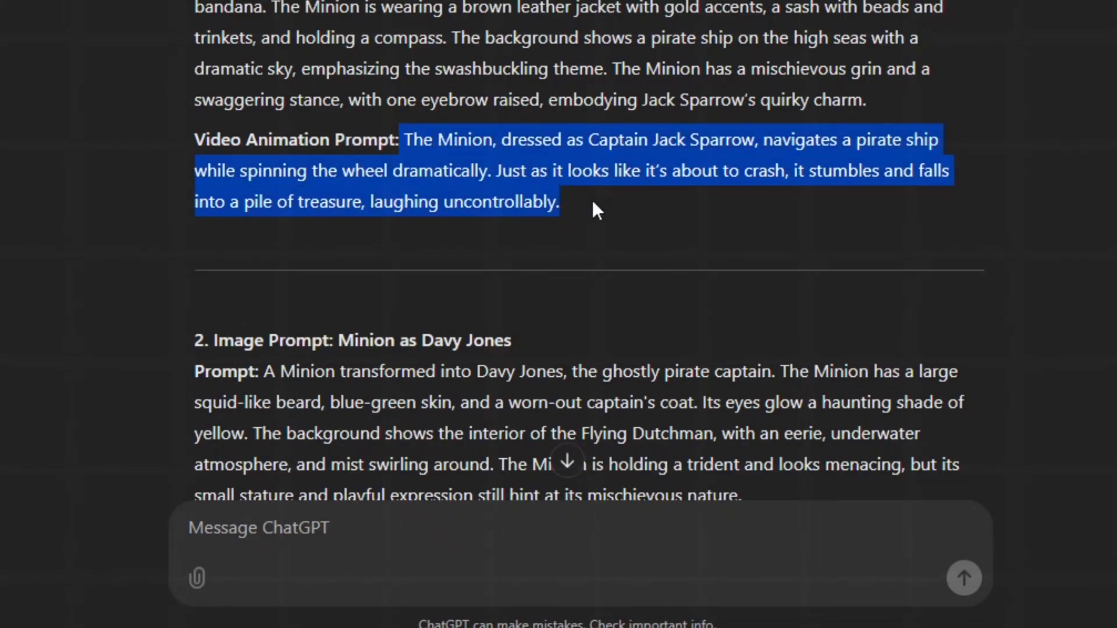
right_click(593, 203)
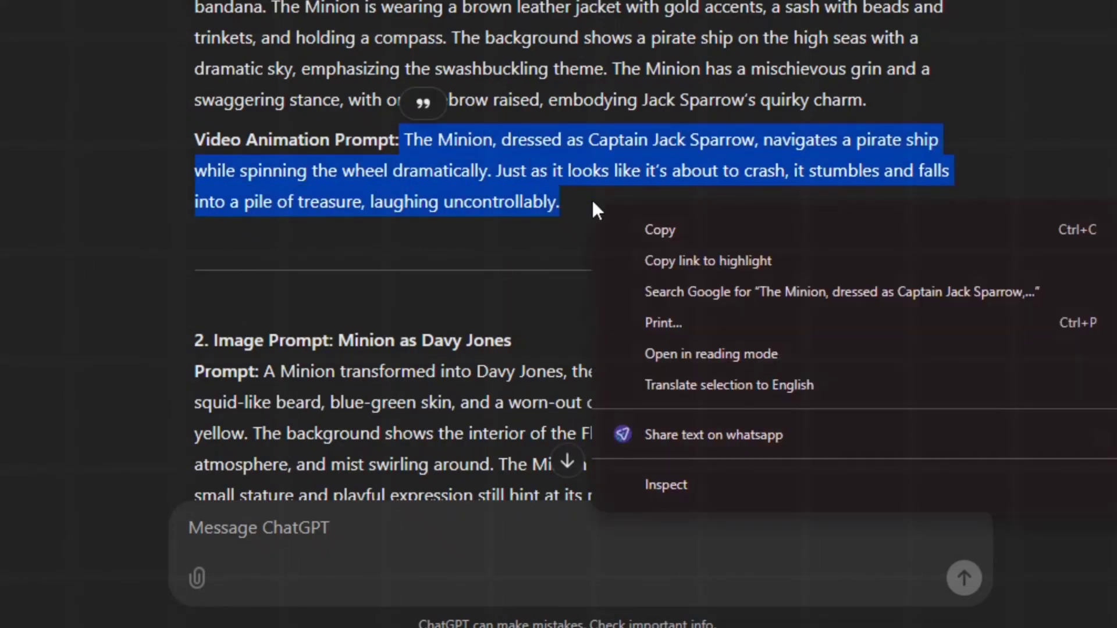
left_click(656, 233)
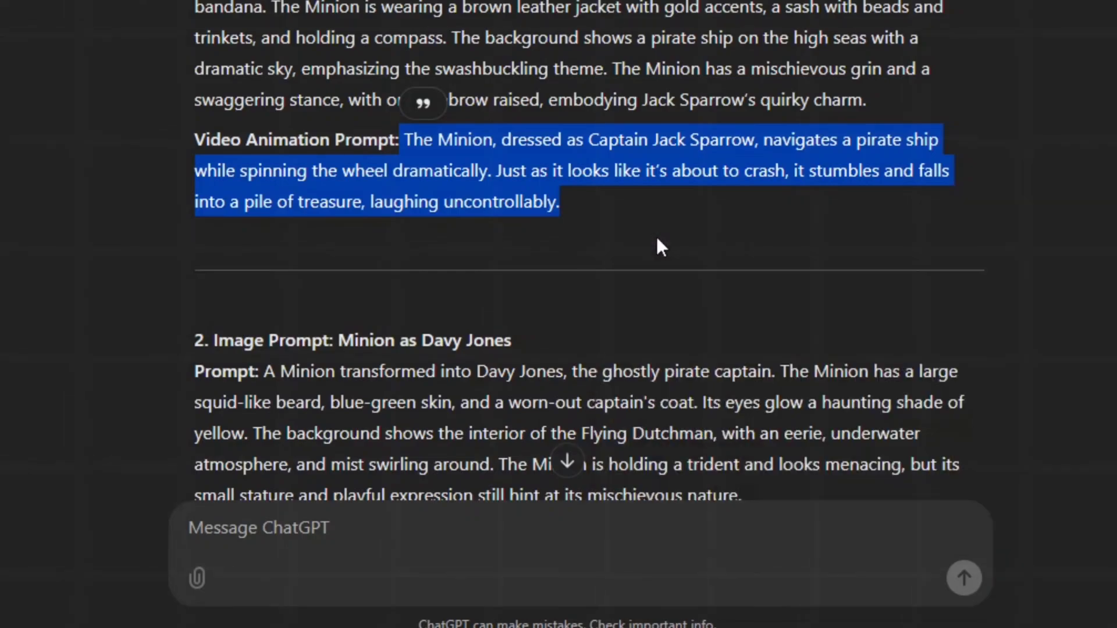
right_click(88, 406)
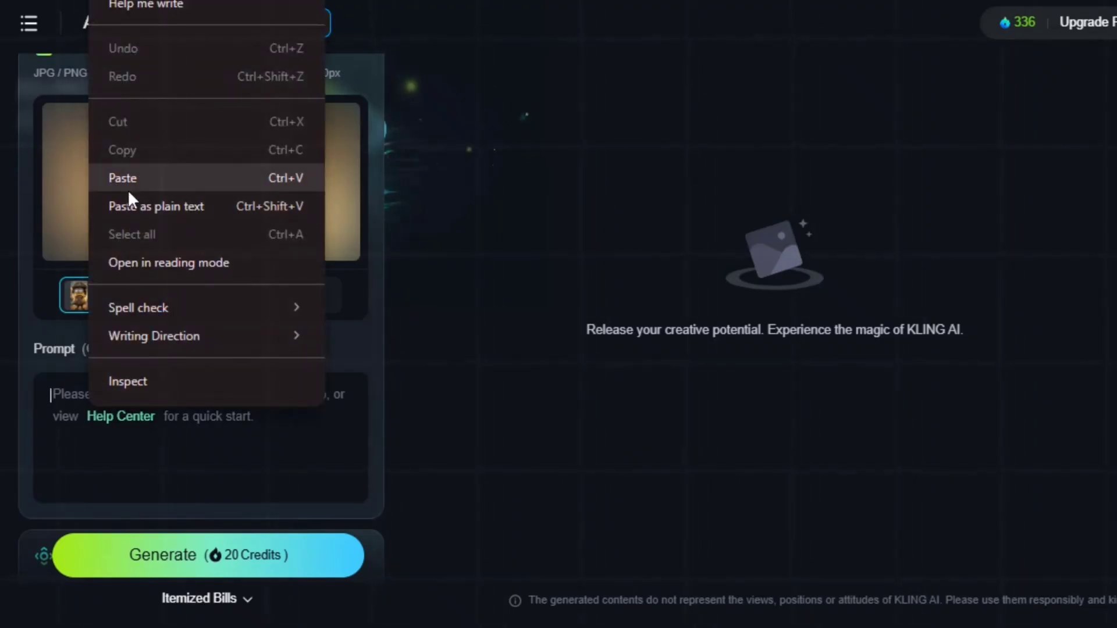
left_click(128, 183)
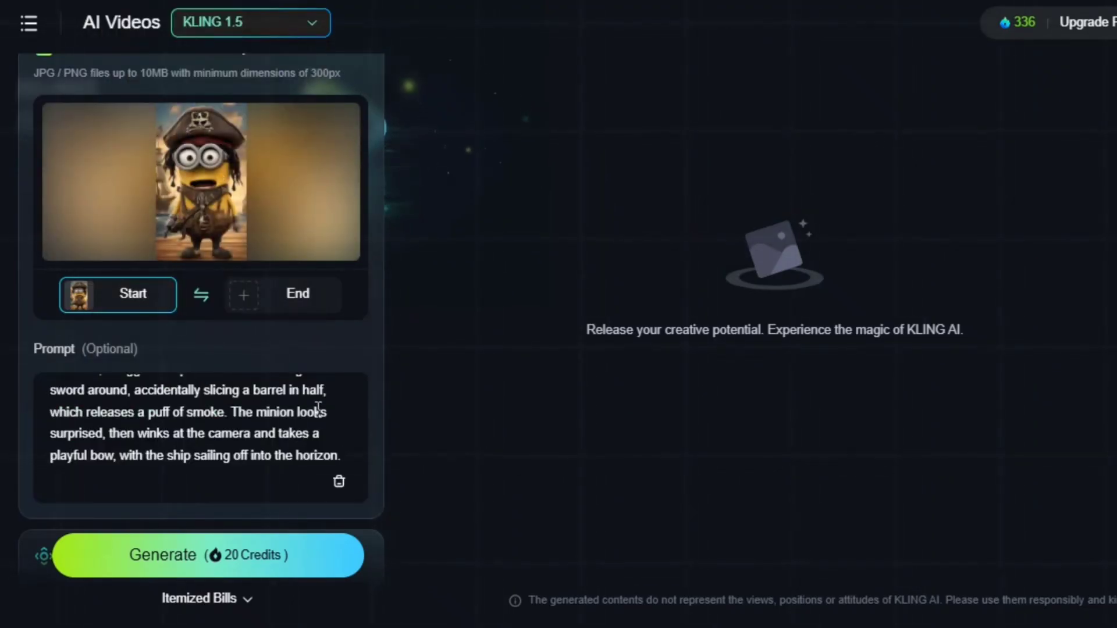
scroll(330, 365, "down", 4)
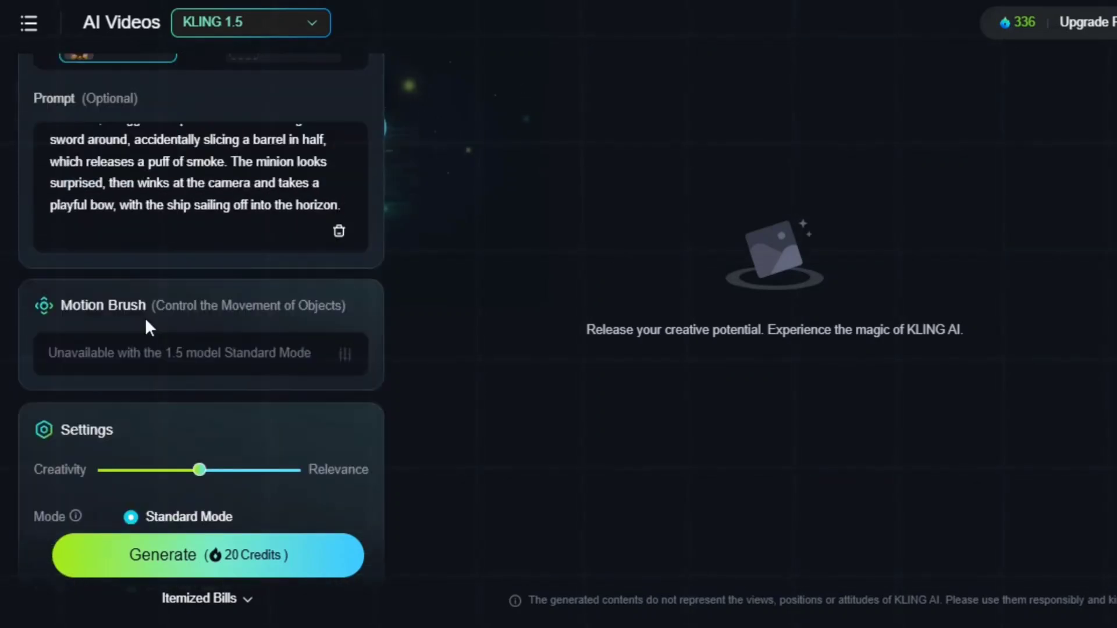
Generate the Minion Jack Sparrow video in Standard Mode at 5s with the negative prompt "bad, blur, low quality"
scroll(143, 312, "down", 3)
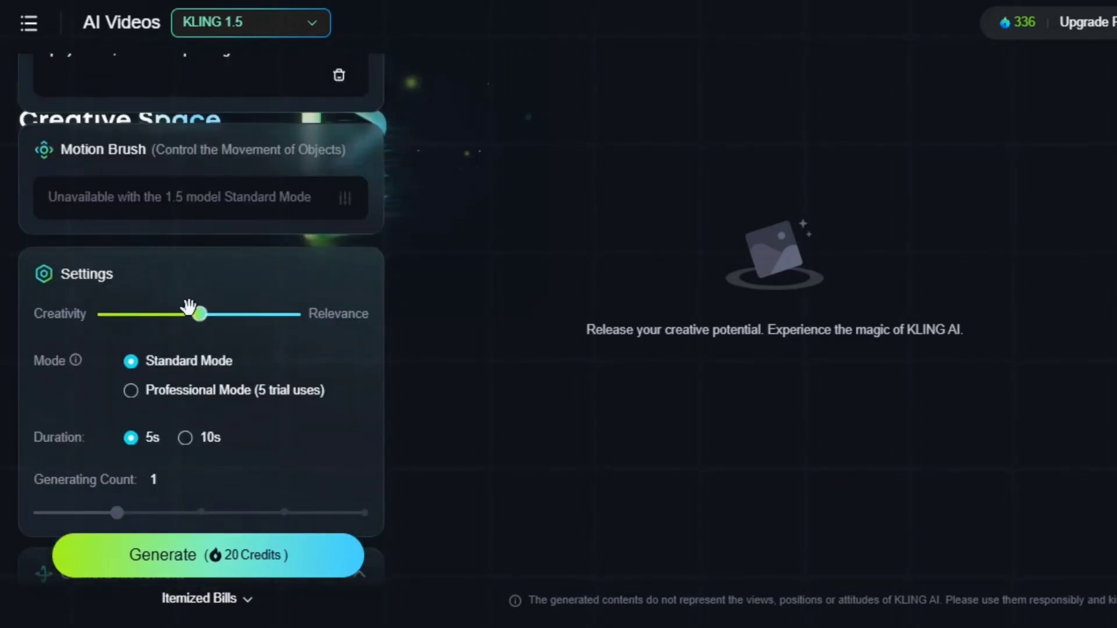
mouse_move(192, 313)
mouse_move(126, 372)
scroll(164, 464, "down", 5)
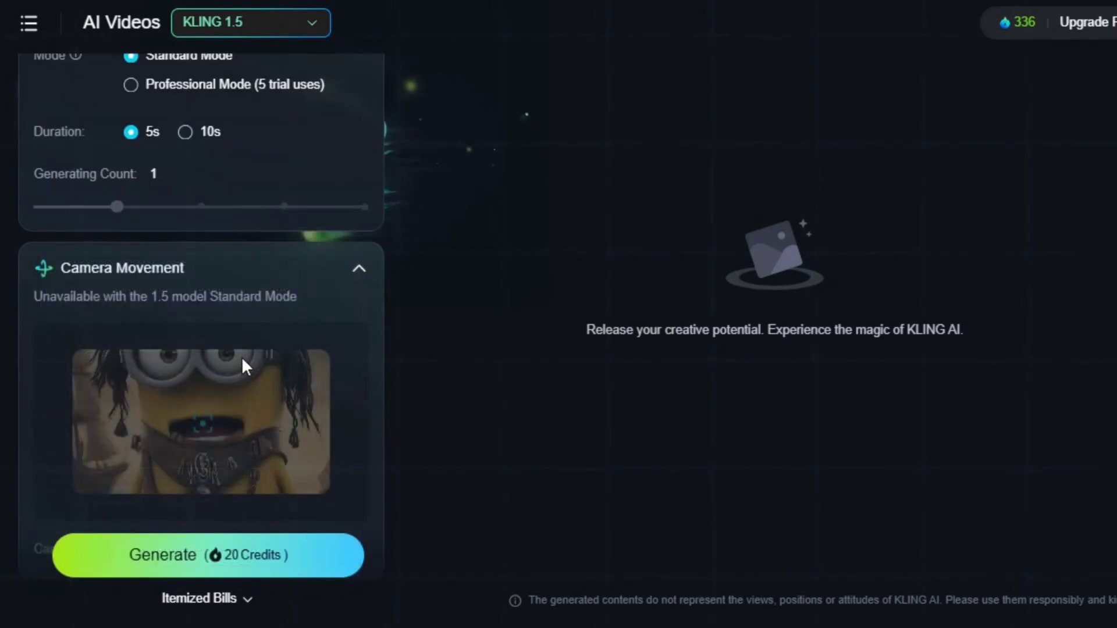
scroll(106, 314, "down", 5)
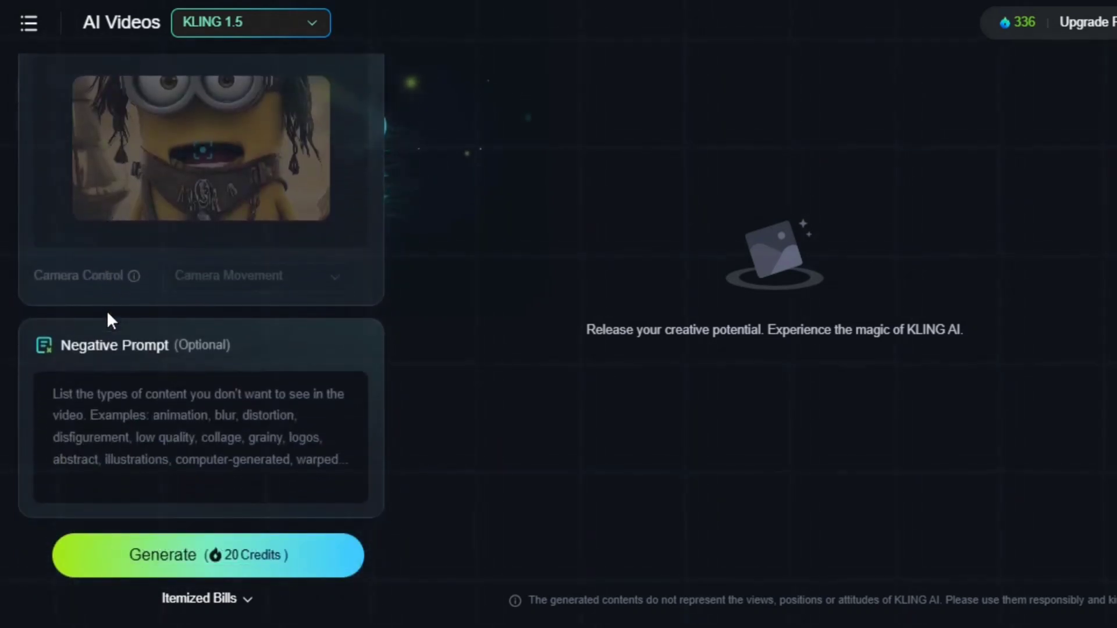
left_click(85, 386)
type("bad")
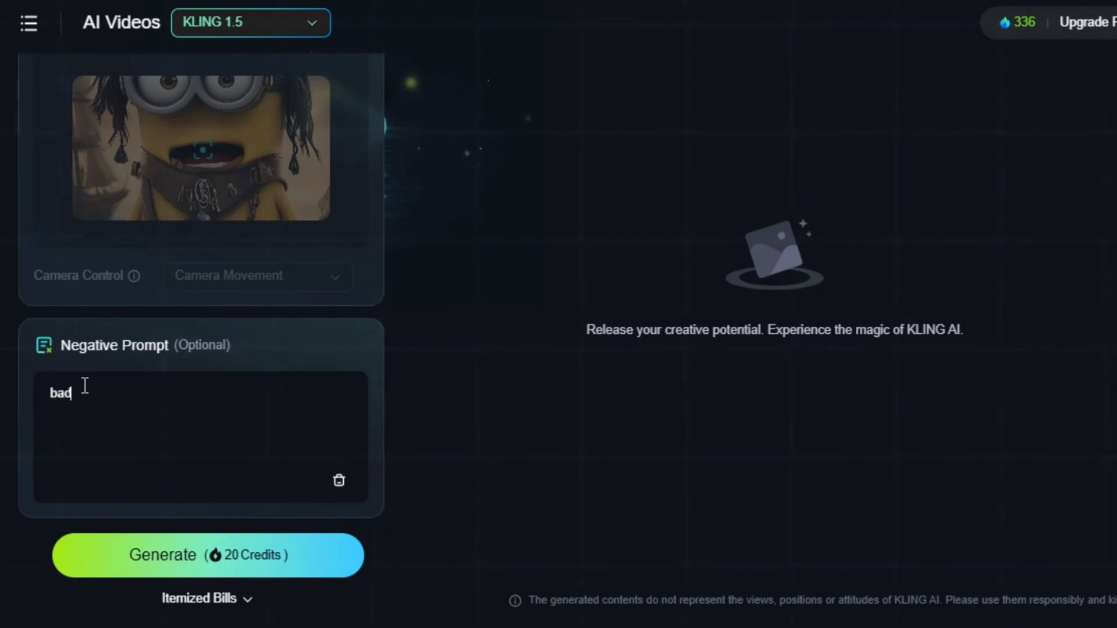
type(", blur, low quality")
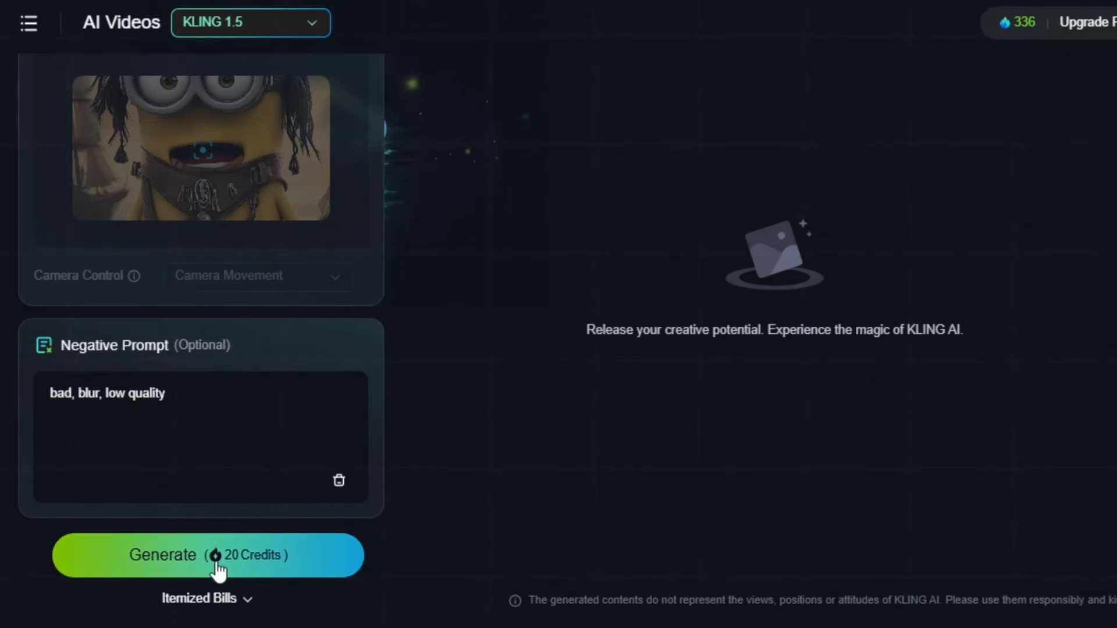
left_click(165, 557)
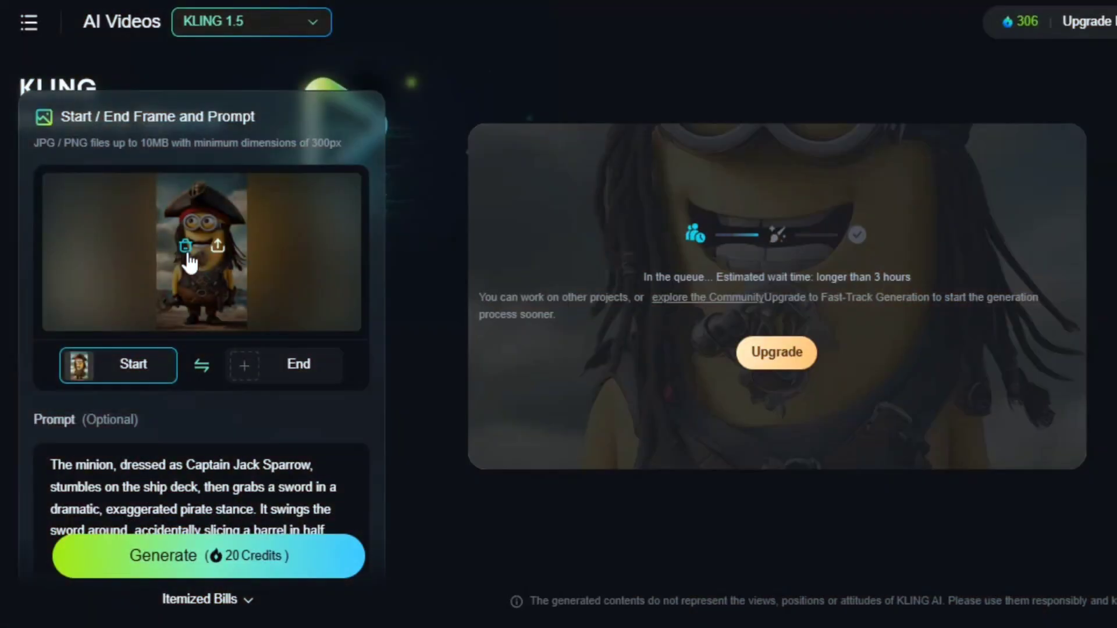
Remove the Minion Jack Sparrow start frame and upload the next character image in its place
left_click(187, 259)
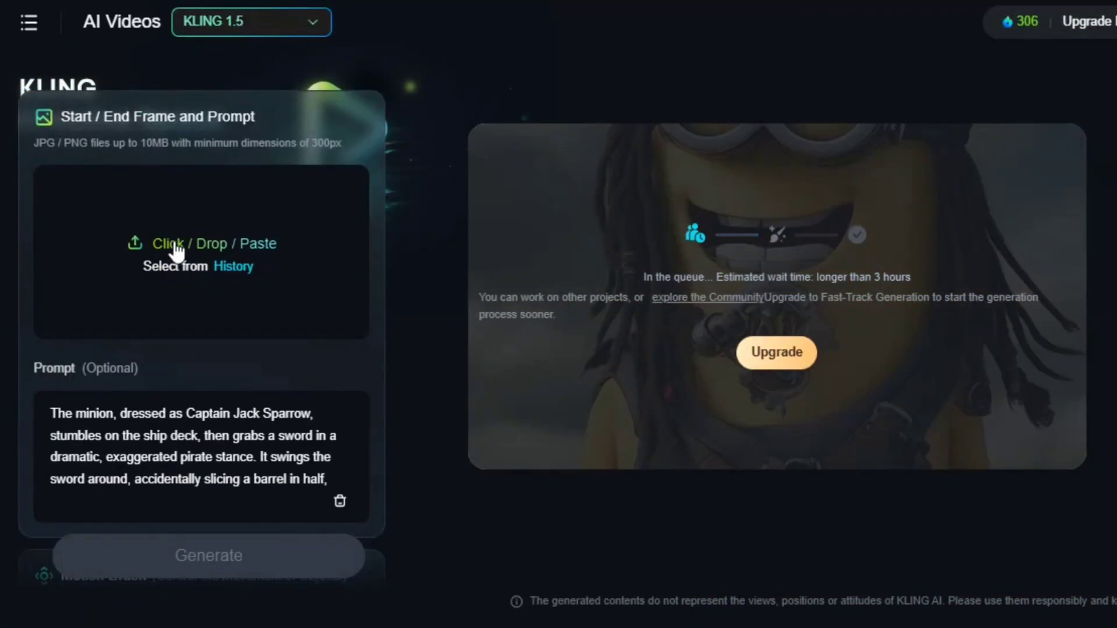
left_click(174, 241)
left_click(490, 348)
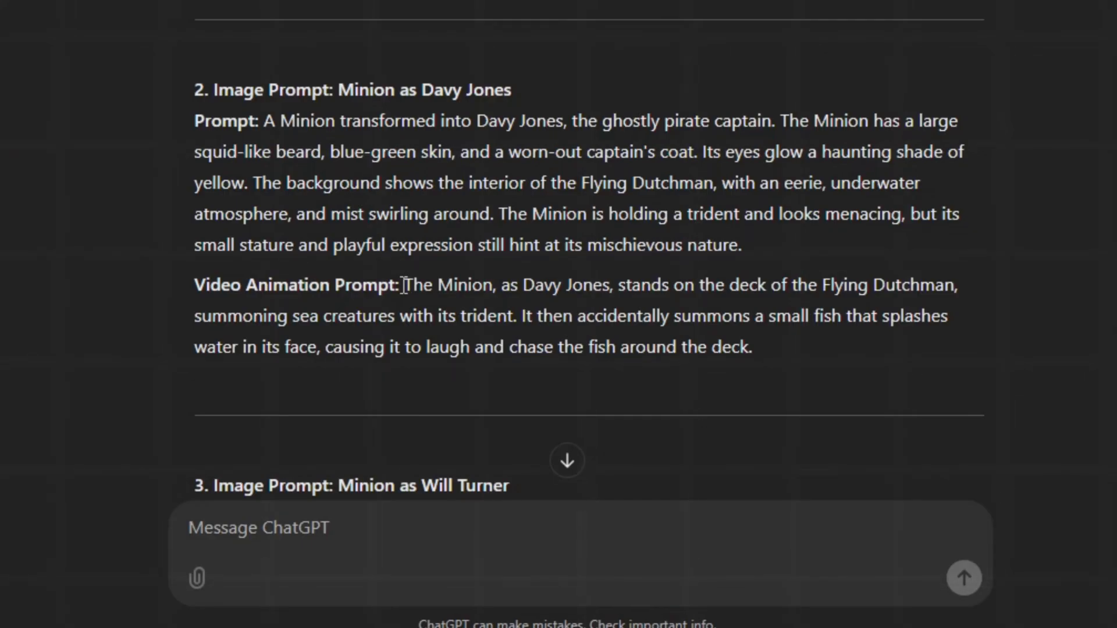
Replace KLING's video prompt with ChatGPT's video animation prompt for the Minion as Davy Jones
left_click_drag(404, 285, 777, 348)
right_click(776, 349)
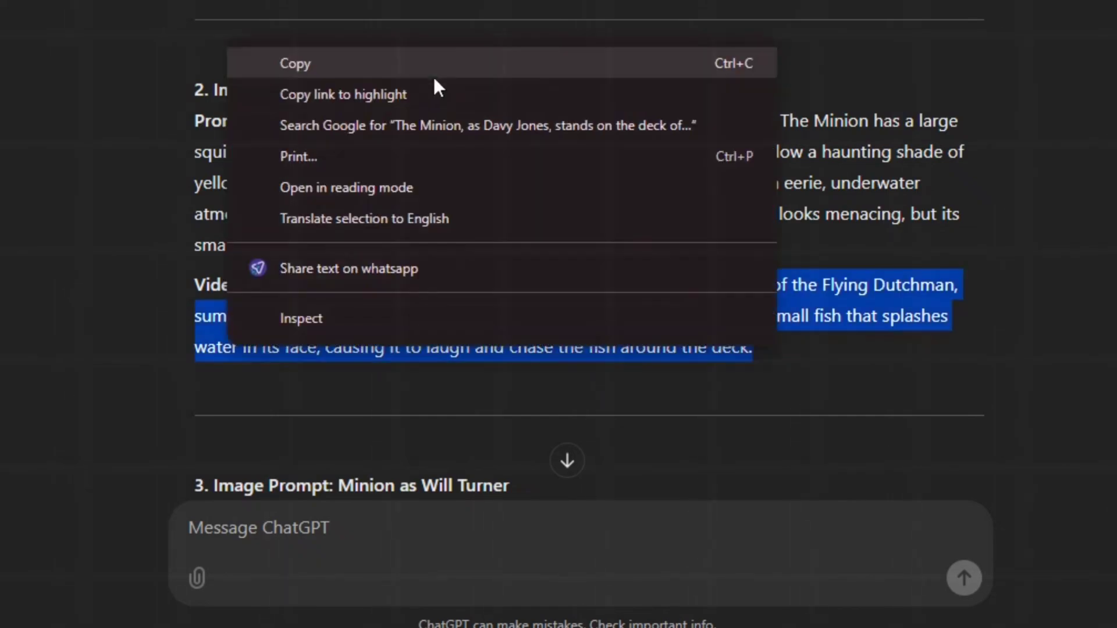
left_click(427, 64)
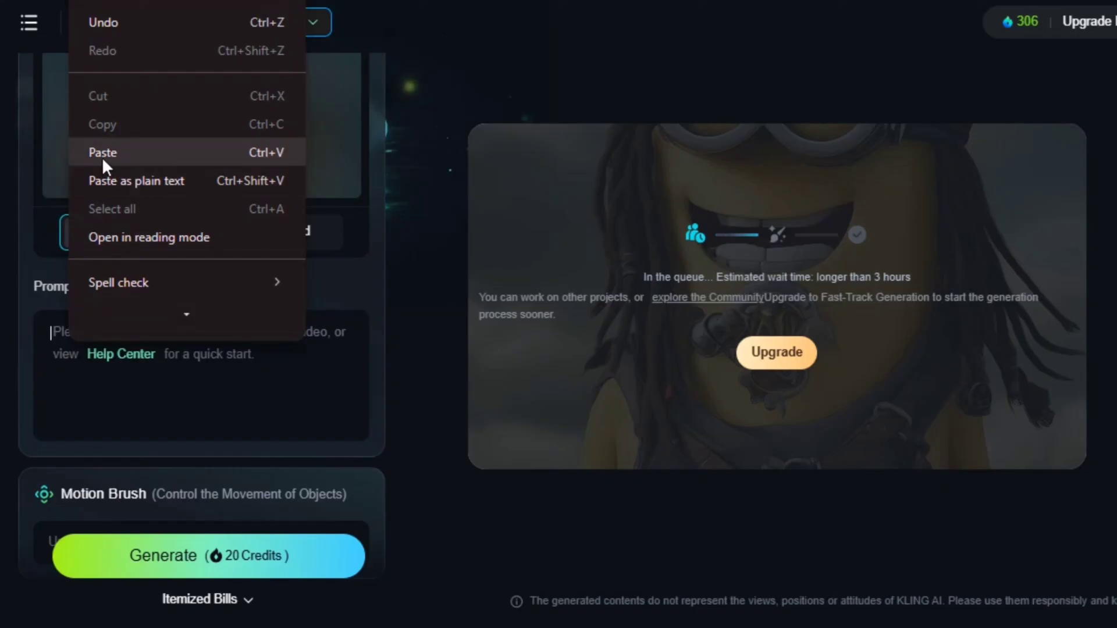
left_click(103, 156)
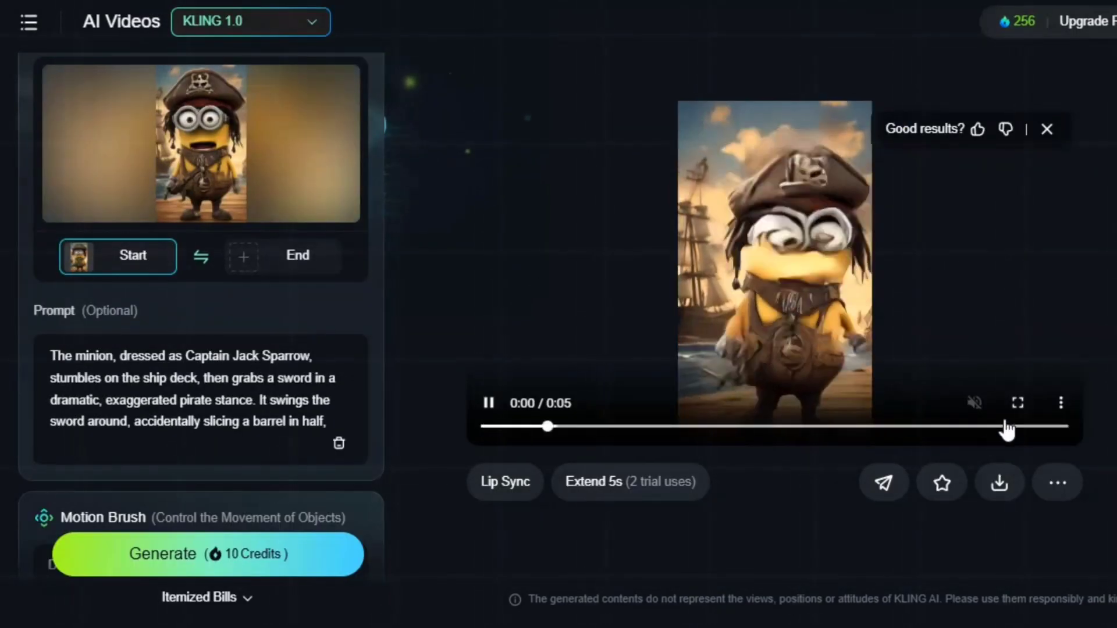
View the generated Minion Jack Sparrow video in full screen
left_click(1017, 402)
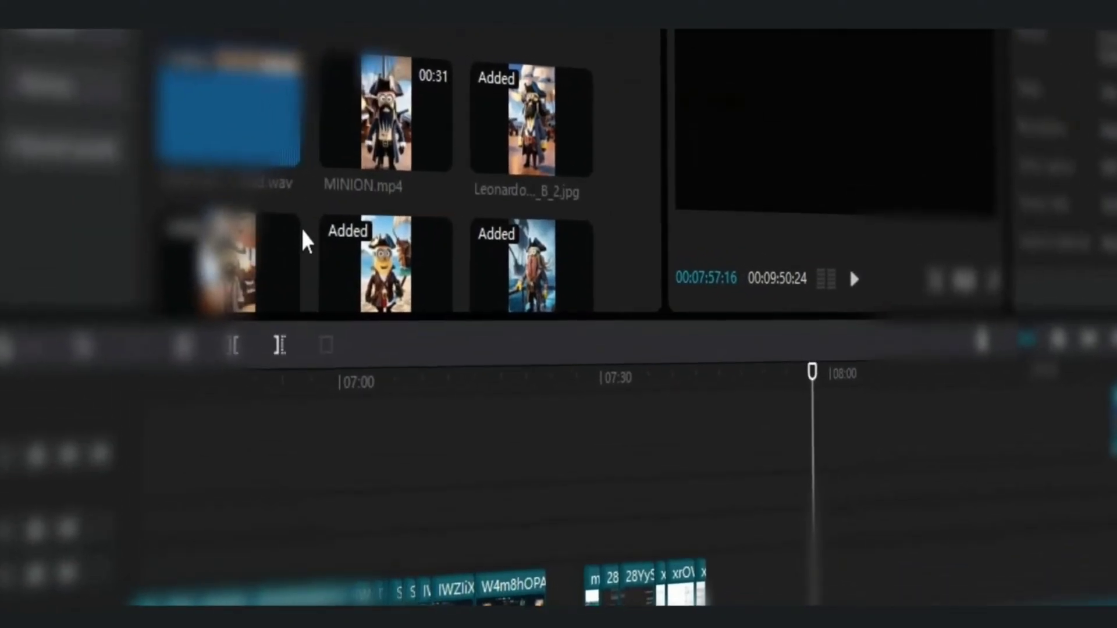
scroll(302, 231, "down", 2)
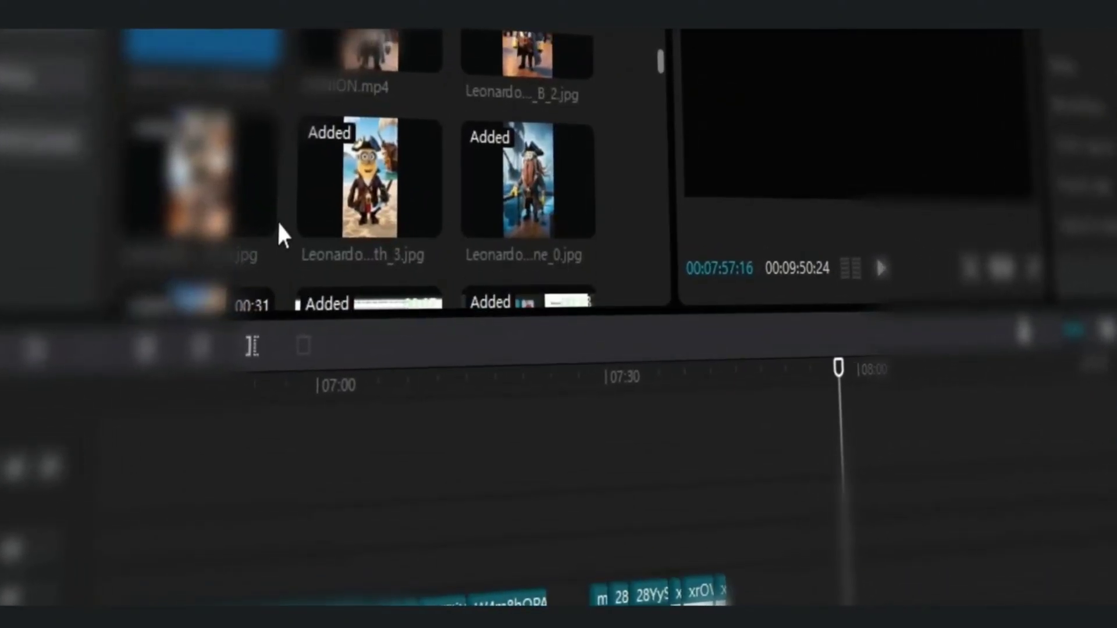
scroll(276, 227, "down", 2)
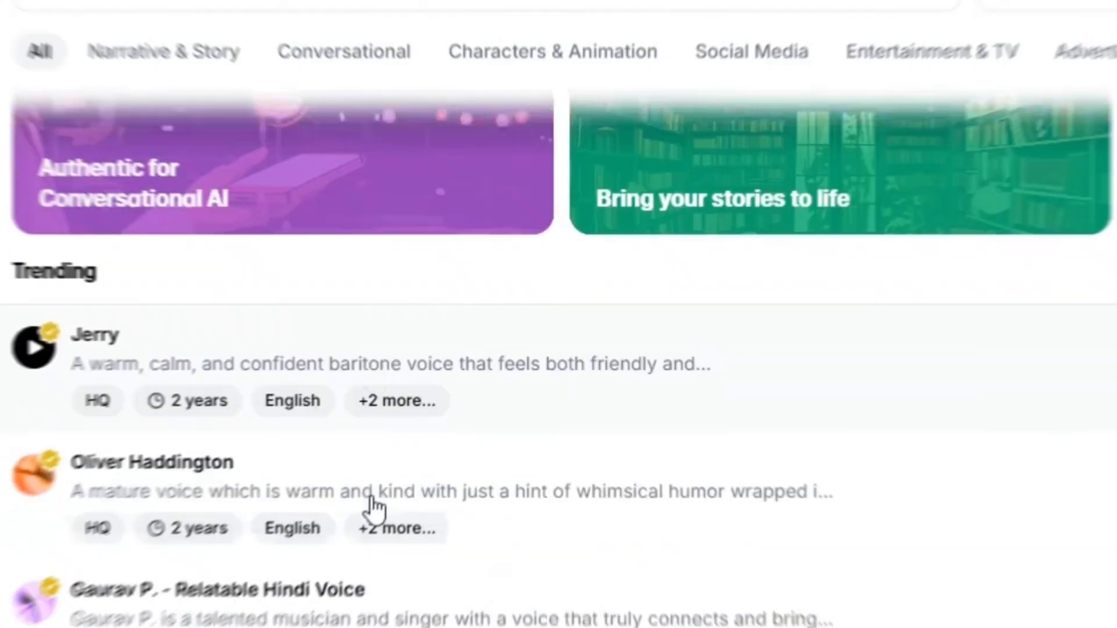
Browse ElevenLabs' voice library and paste ChatGPT's voiceover script into Text to Speech with the Marshal - Toon Character voice
scroll(370, 512, "down", 5)
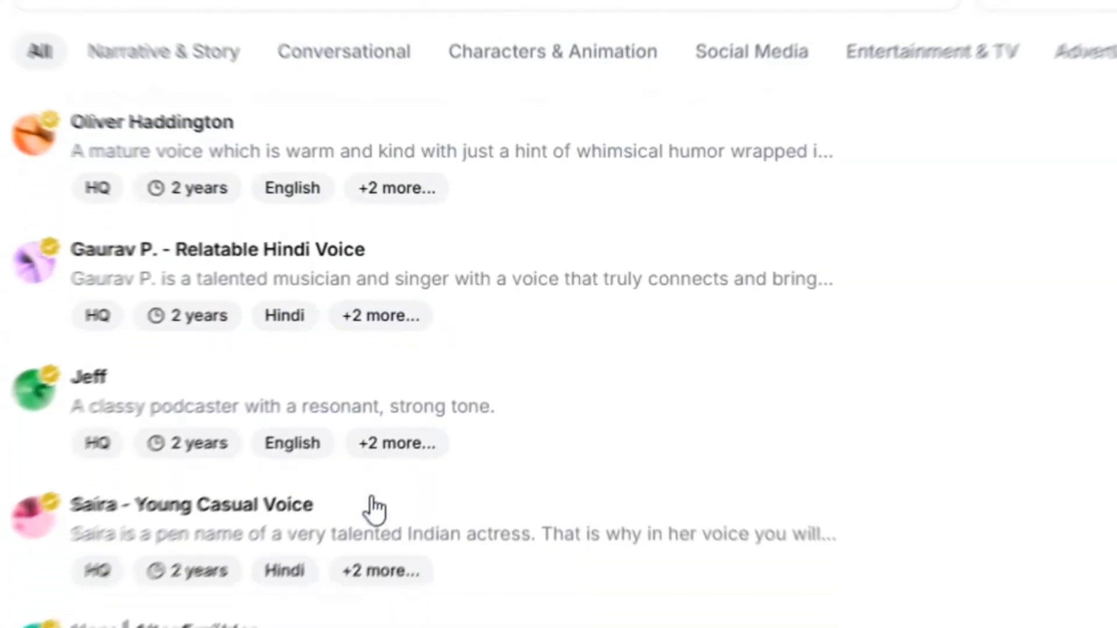
scroll(375, 509, "down", 5)
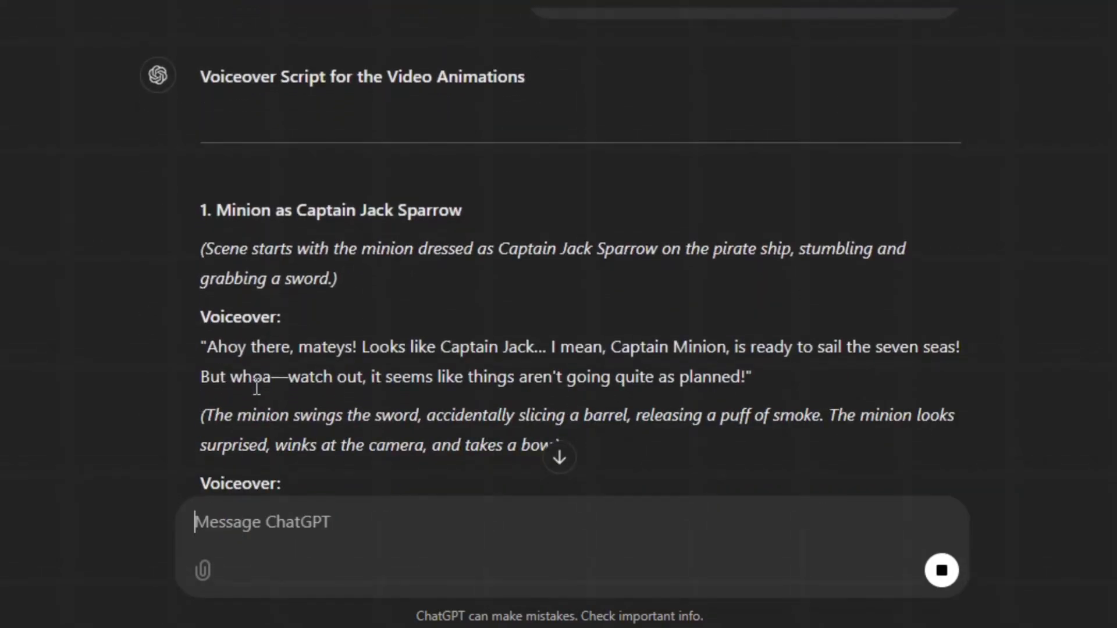
left_click(56, 300)
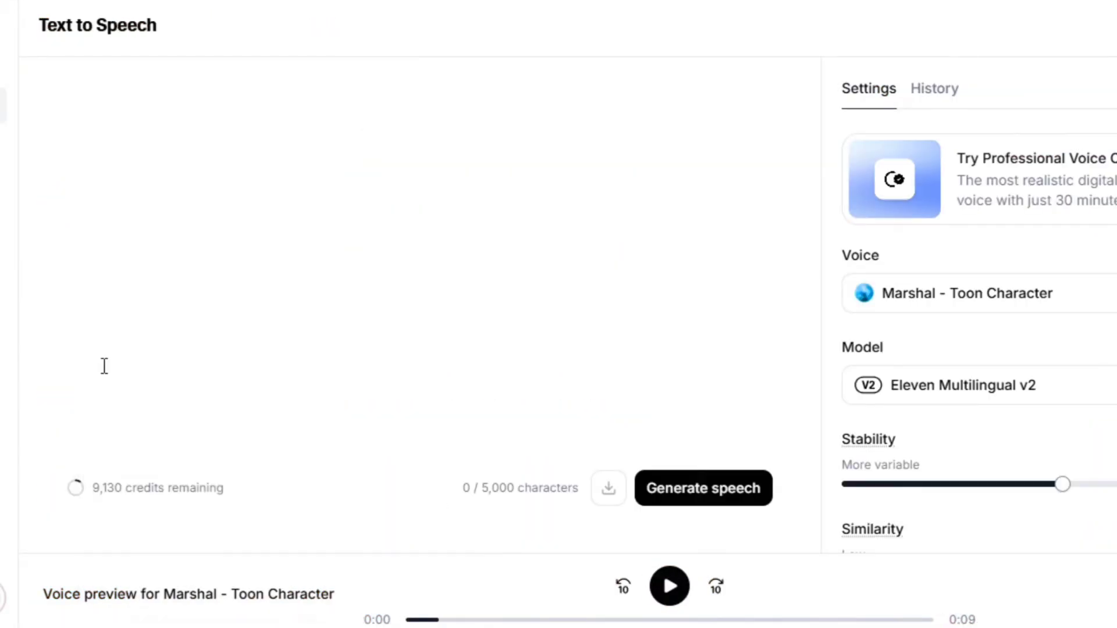
key("ctrl+v")
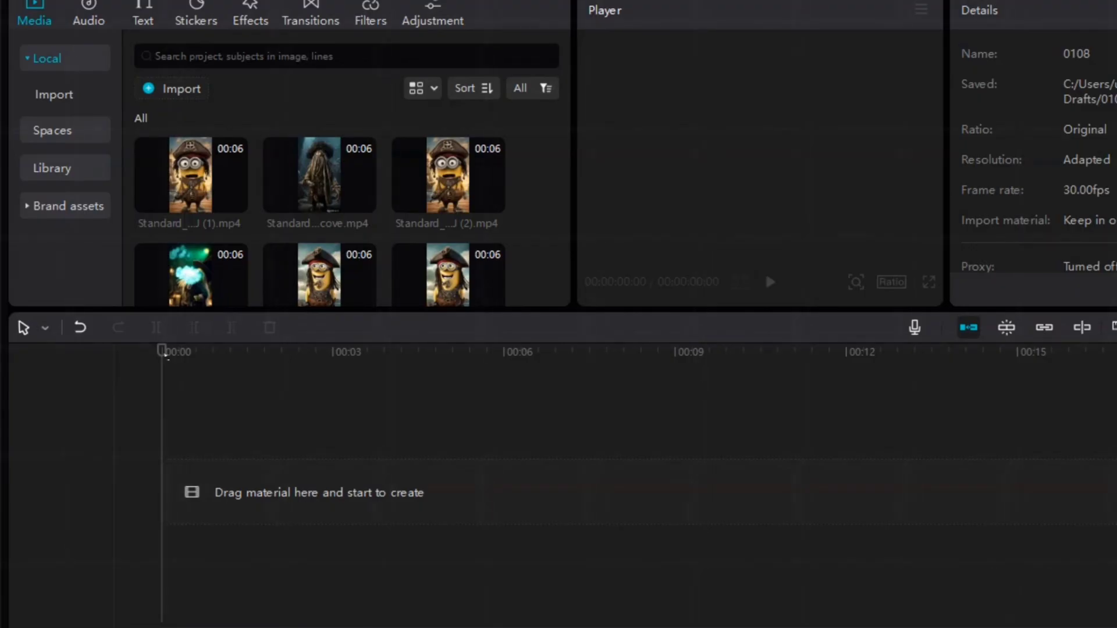
In CapCut, place the Minion clips end to end on the main track and set the aspect ratio to 9:16
left_click_drag(319, 274, 159, 503)
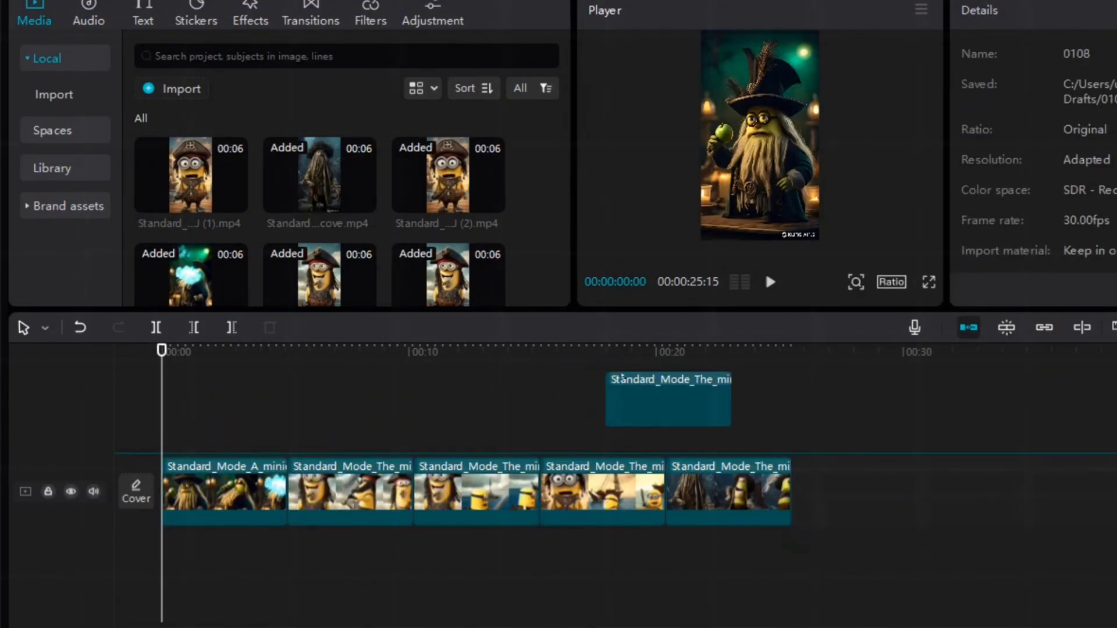
left_click_drag(669, 402, 779, 454)
left_click(891, 282)
left_click(945, 490)
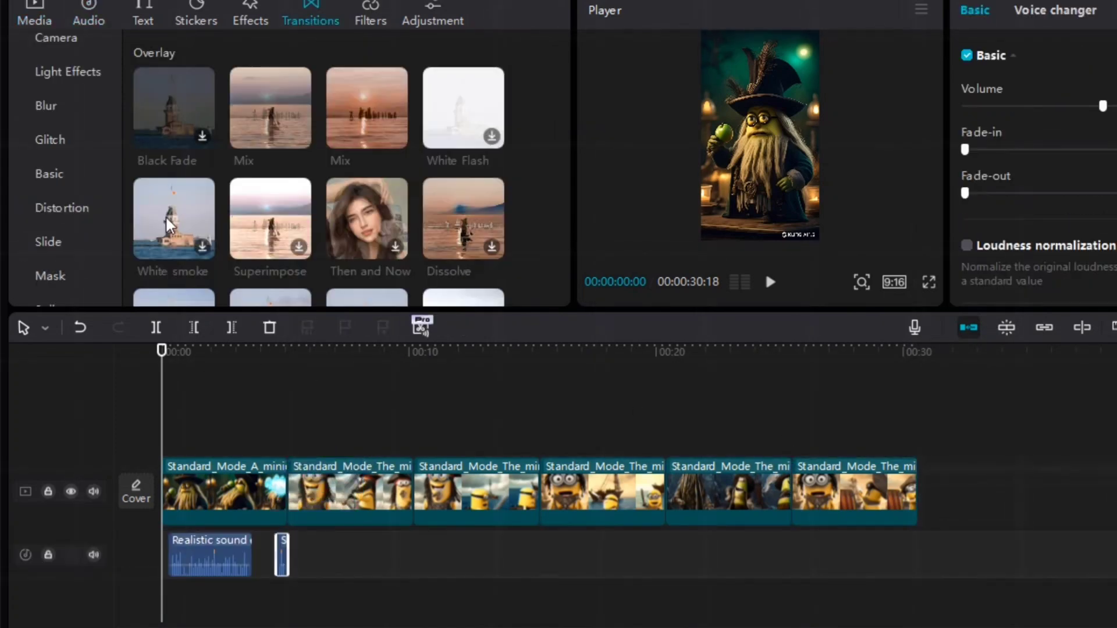
Add a Mix overlay transition between the first and second clips, accepting duplicate frames for it
left_click(169, 224)
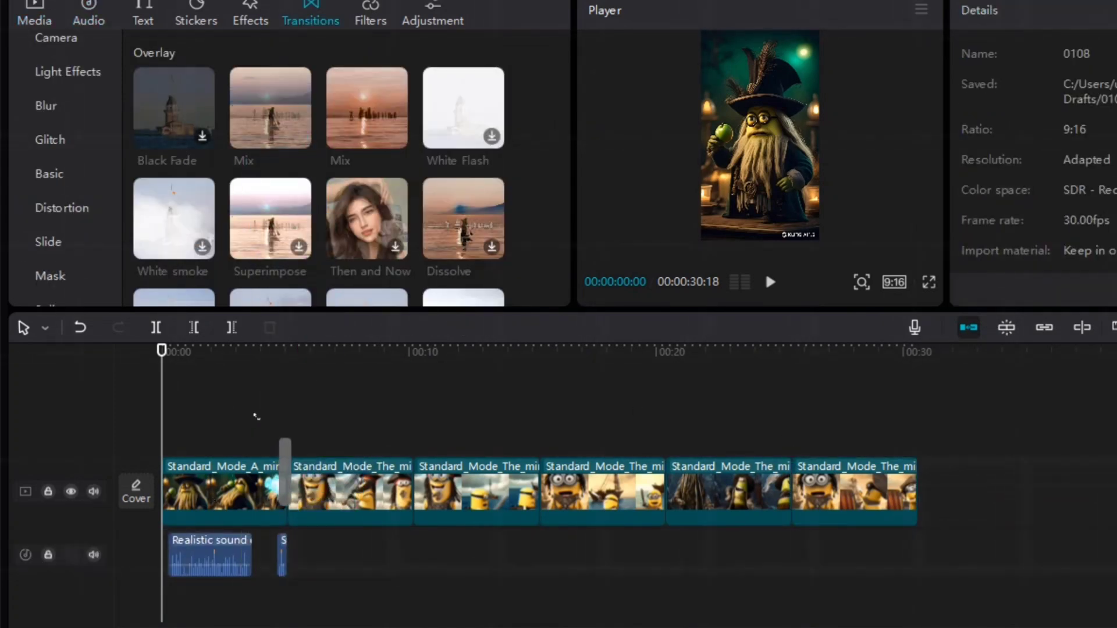
left_click_drag(256, 416, 291, 448)
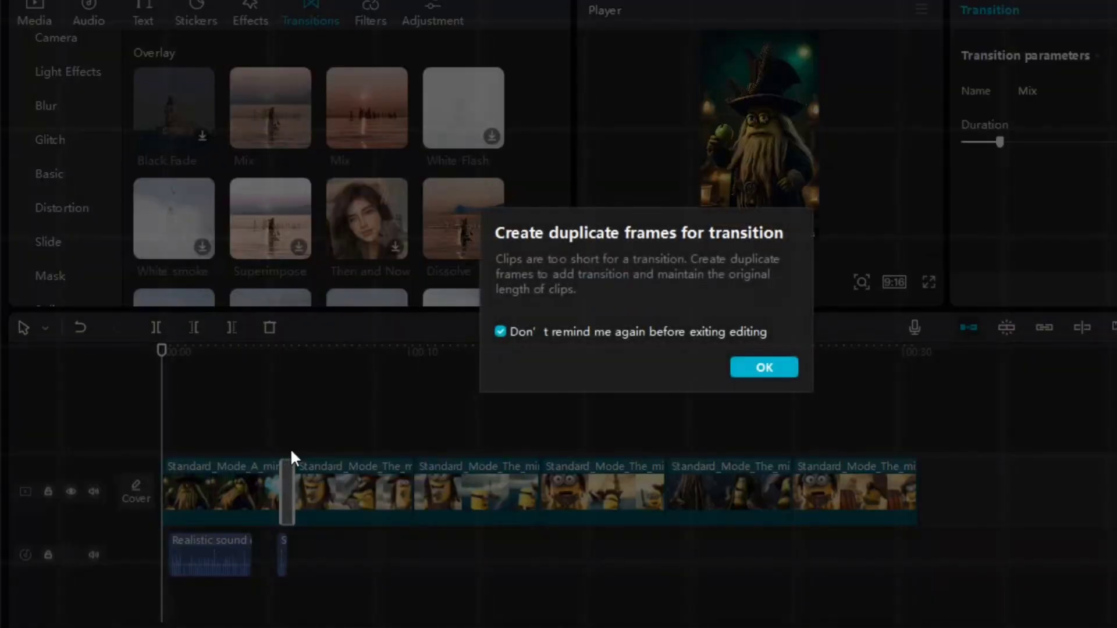
left_click(733, 374)
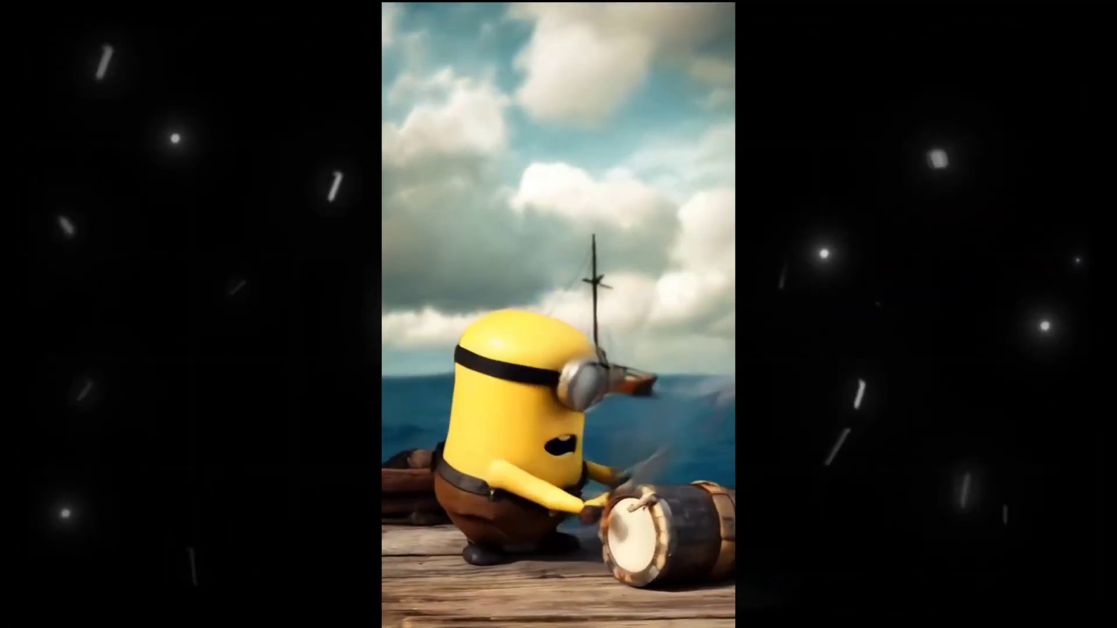